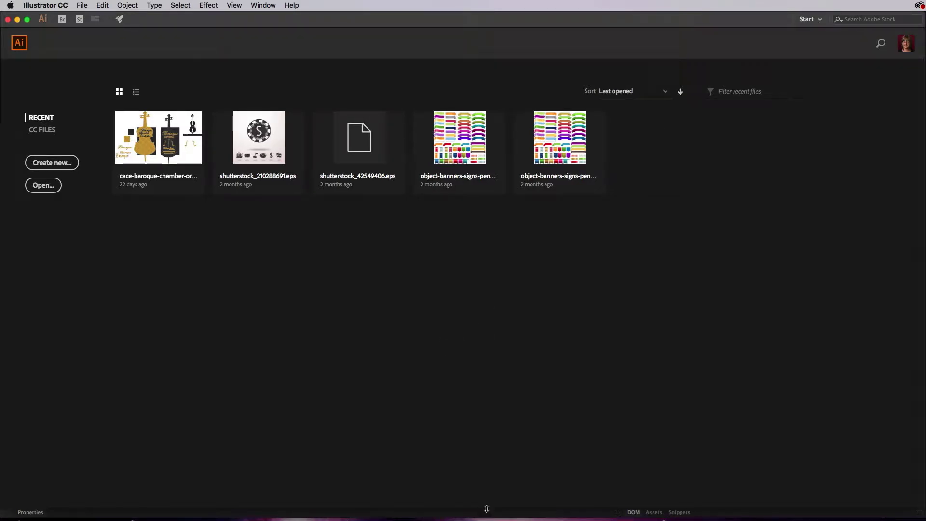
Step: Hide the Properties/DOM/Assets/Snippets panel strip at the bottom of the Start screen
{"action": "left_click_drag", "start_coordinate": [488, 508], "coordinate": [489, 518]}
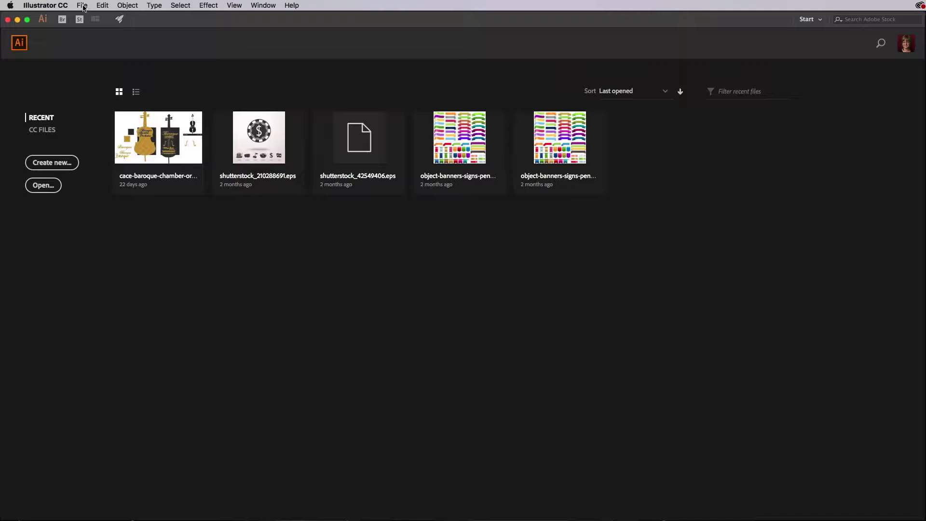
Step: Create a new document from the Web tab's Common 1366 x 768 px preset
{"action": "left_click", "coordinate": [82, 5]}
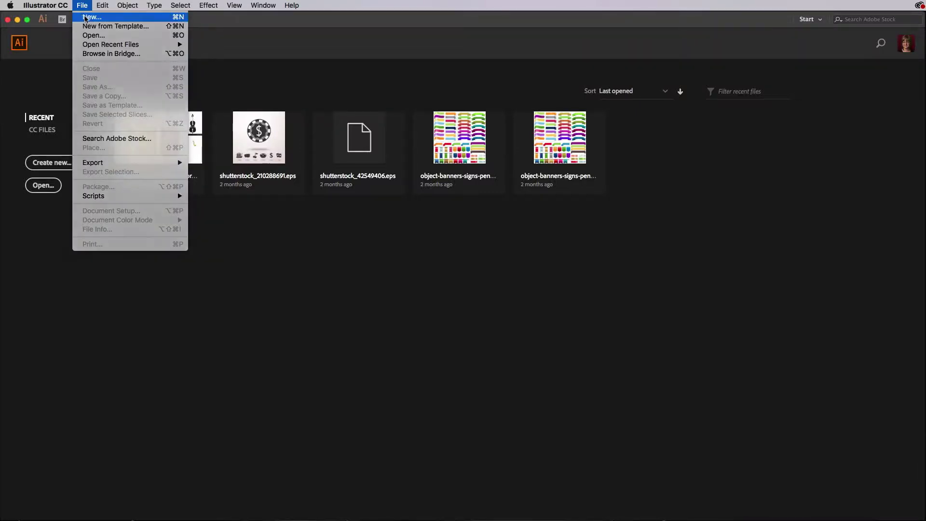
{"action": "left_click", "coordinate": [82, 5]}
{"action": "key", "text": "super+n"}
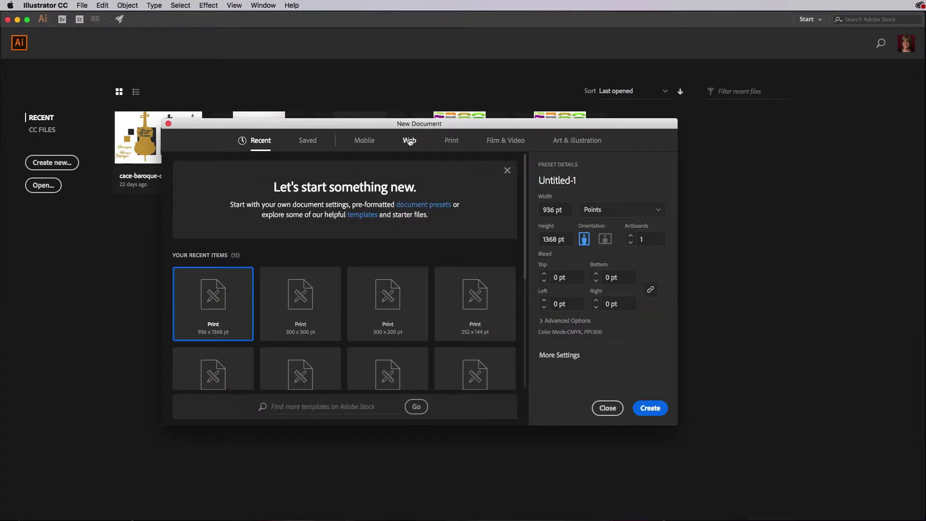
{"action": "left_click", "coordinate": [410, 141]}
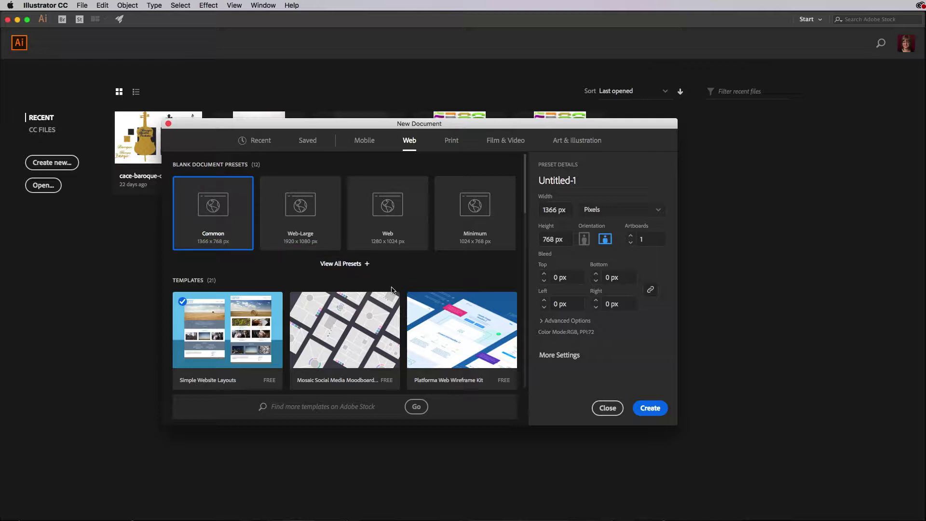
{"action": "left_click", "coordinate": [656, 408]}
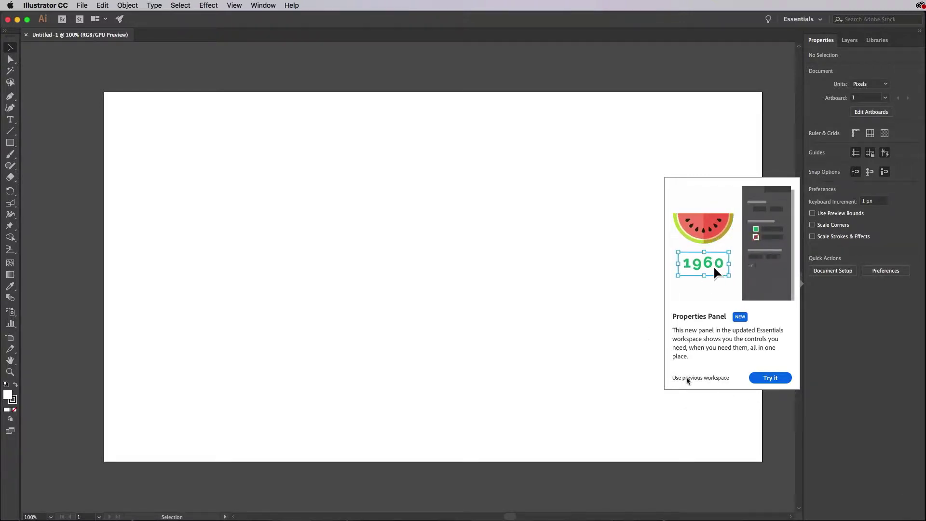
Step: Switch to the previous workspace, dismiss the learning tip and zoom out to 66.67%
{"action": "left_click", "coordinate": [695, 378]}
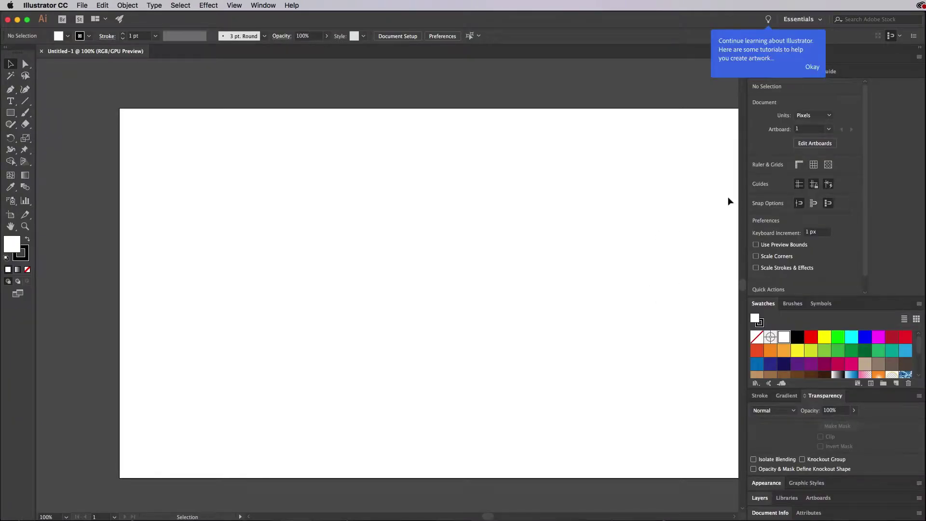
{"action": "left_click", "coordinate": [811, 67]}
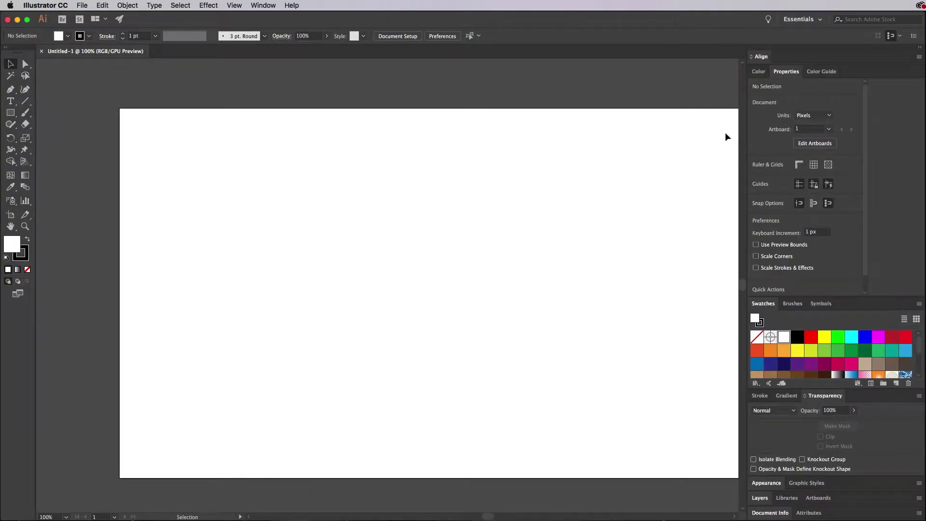
{"action": "scroll", "coordinate": [697, 131], "scroll_direction": "right", "scroll_amount": 3}
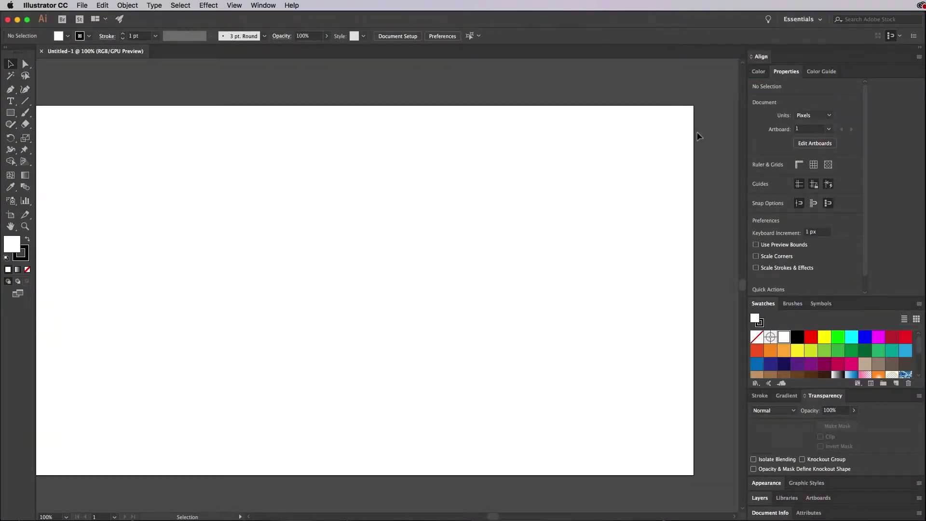
{"action": "scroll", "coordinate": [698, 136], "scroll_direction": "left", "scroll_amount": 1}
{"action": "key", "text": "super+minus"}
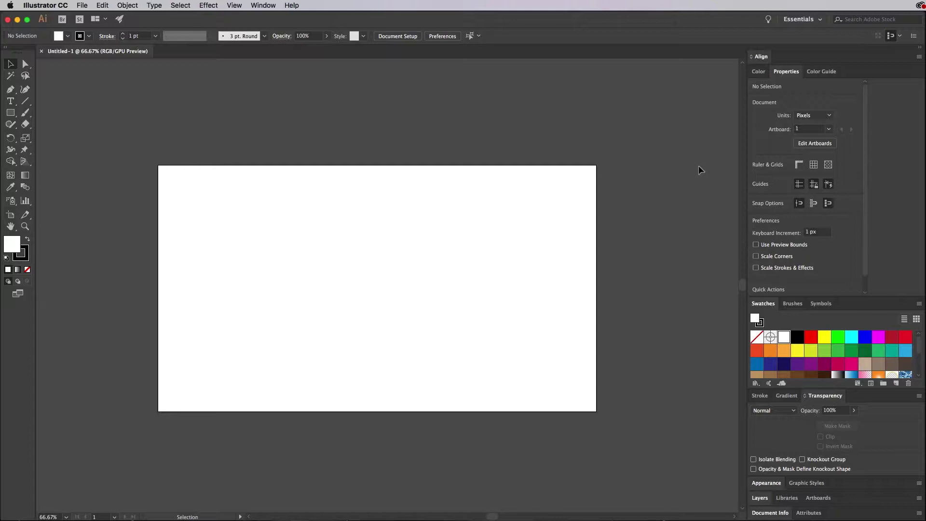
Step: Collapse the Swatches panel and make the toolbar single-column with the Rectangle tool selected
{"action": "left_click_drag", "start_coordinate": [818, 390], "coordinate": [818, 394]}
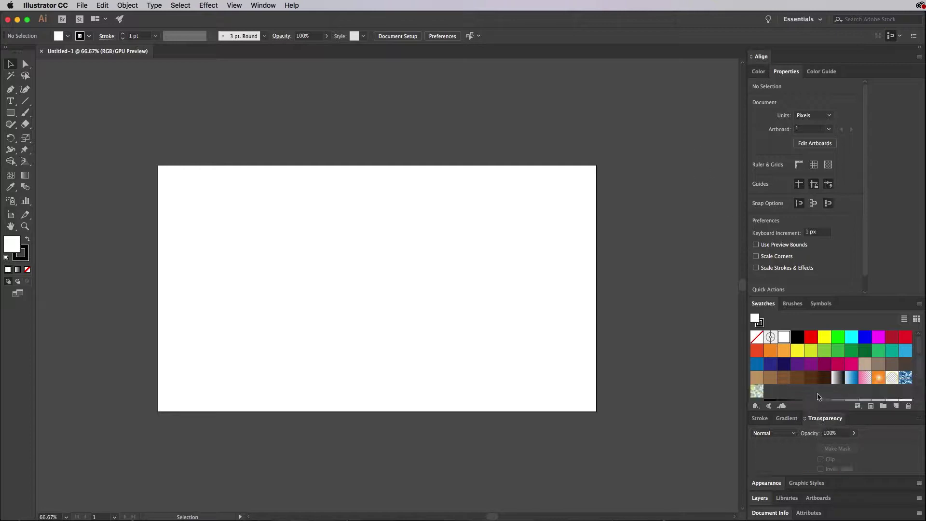
{"action": "double_click", "coordinate": [764, 303]}
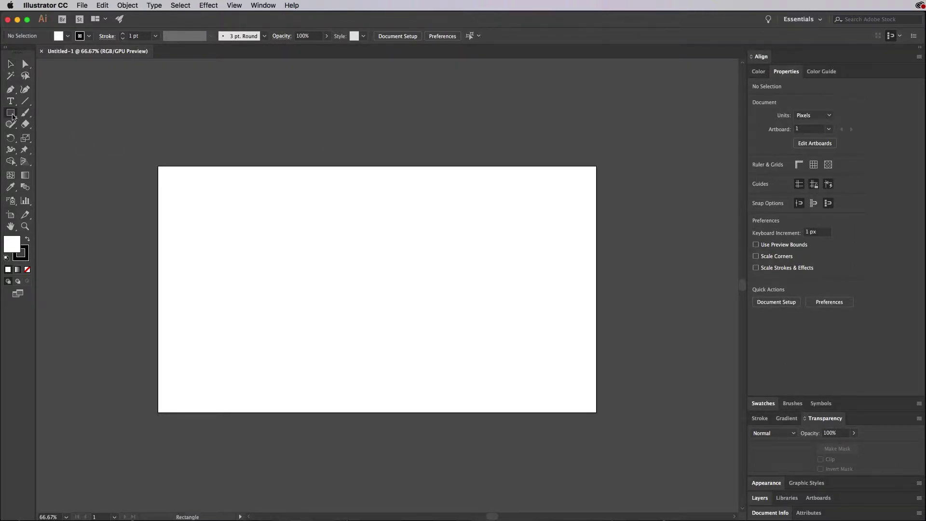
{"action": "left_click", "coordinate": [10, 112]}
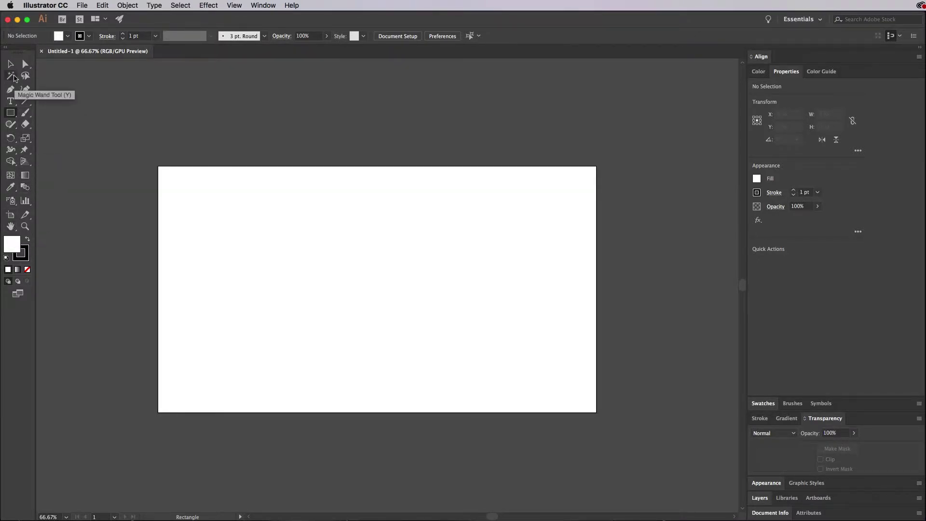
{"action": "left_click", "coordinate": [7, 48]}
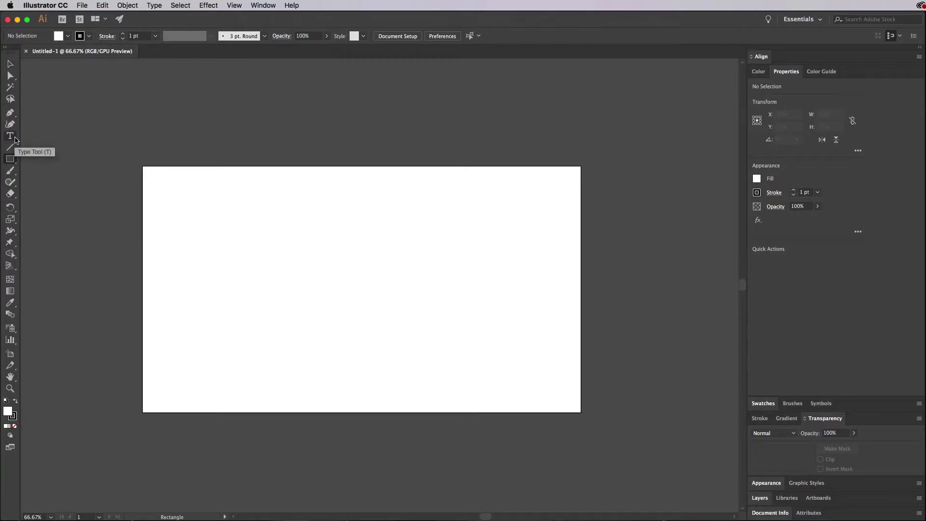
Step: View the artboard at actual size and pan it slightly to the right
{"action": "key", "text": "super+1"}
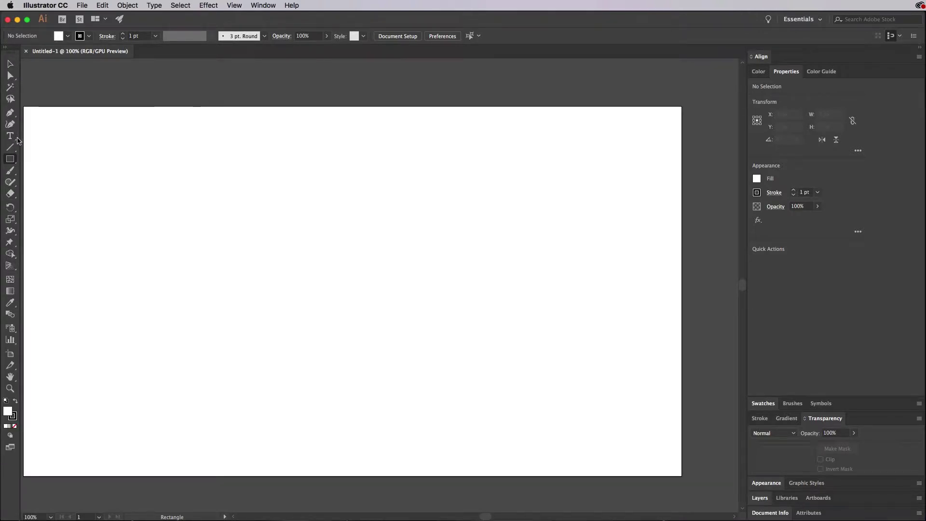
{"action": "key", "text": "space"}
{"action": "left_click_drag", "start_coordinate": [90, 208], "coordinate": [117, 207]}
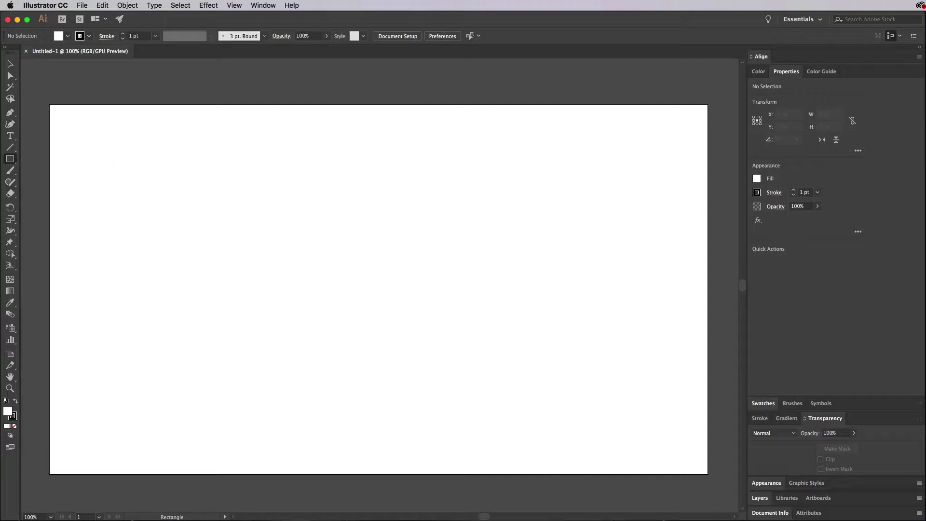
Step: Create a 960 x 100 px rectangle by entering its size in the Rectangle dialog
{"action": "left_click", "coordinate": [484, 321]}
{"action": "left_click_drag", "start_coordinate": [526, 338], "coordinate": [310, 192]}
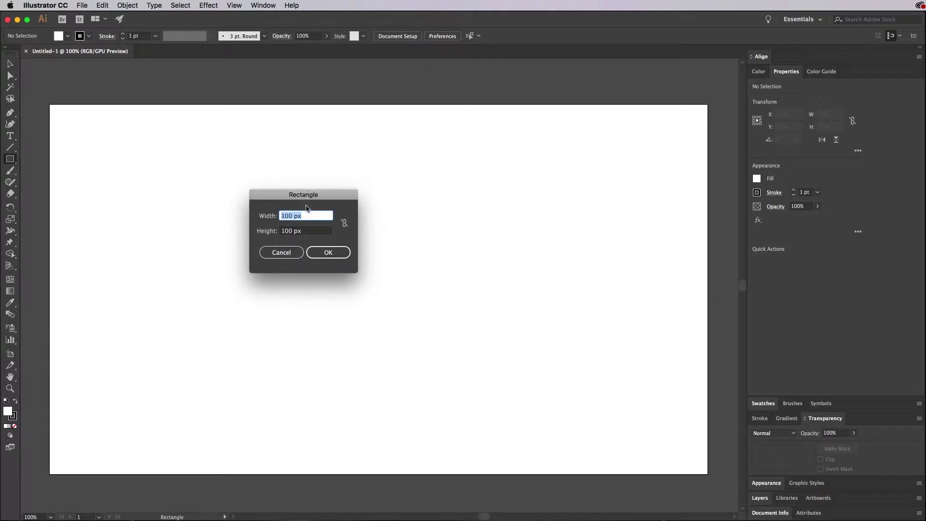
{"action": "type", "text": "960px"}
{"action": "key", "text": "Tab"}
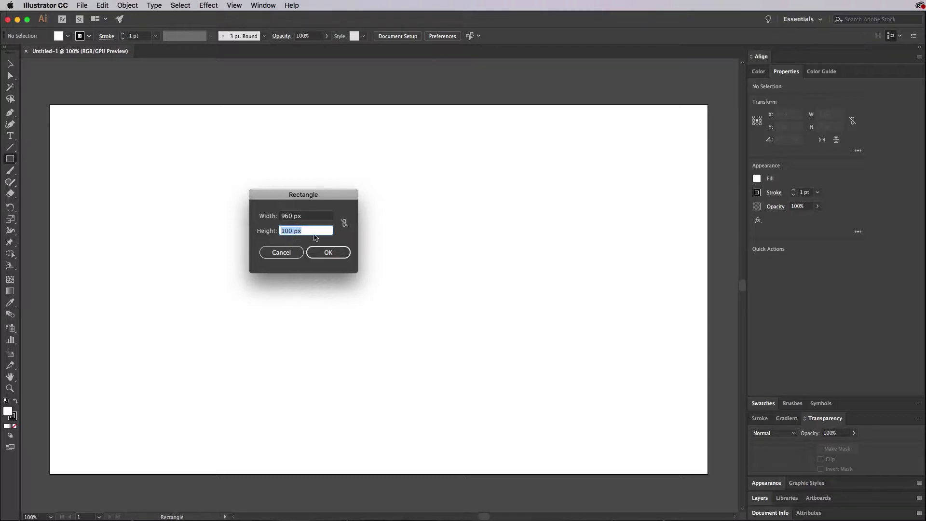
{"action": "left_click", "coordinate": [328, 253]}
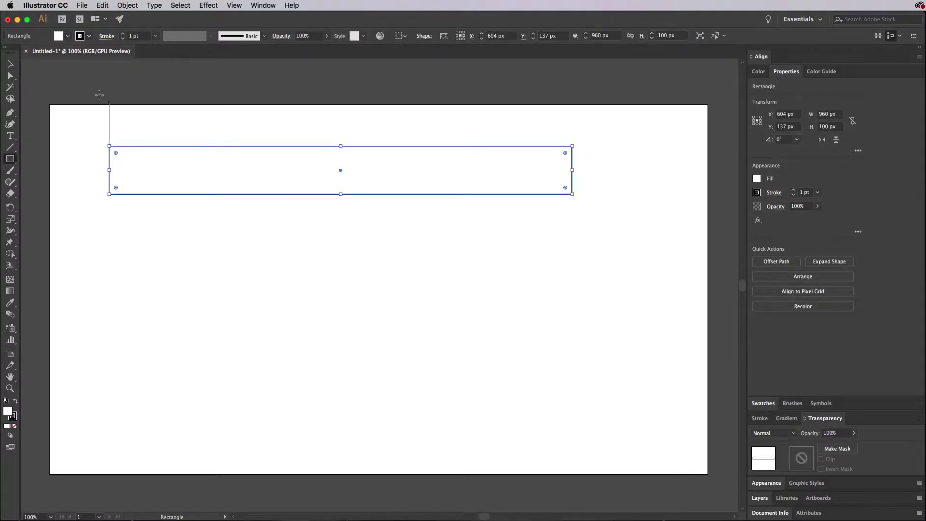
Step: Move the rectangle to the top centre and, with Smart Guides on, stretch it to 768 px
{"action": "left_click", "coordinate": [9, 64]}
{"action": "left_click_drag", "start_coordinate": [350, 158], "coordinate": [384, 115]}
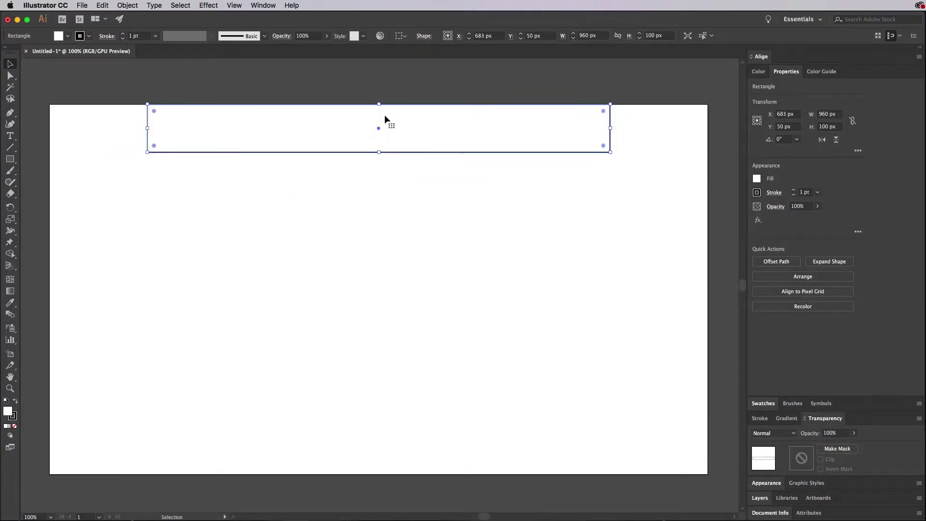
{"action": "left_click", "coordinate": [264, 5]}
{"action": "mouse_move", "coordinate": [239, 6]}
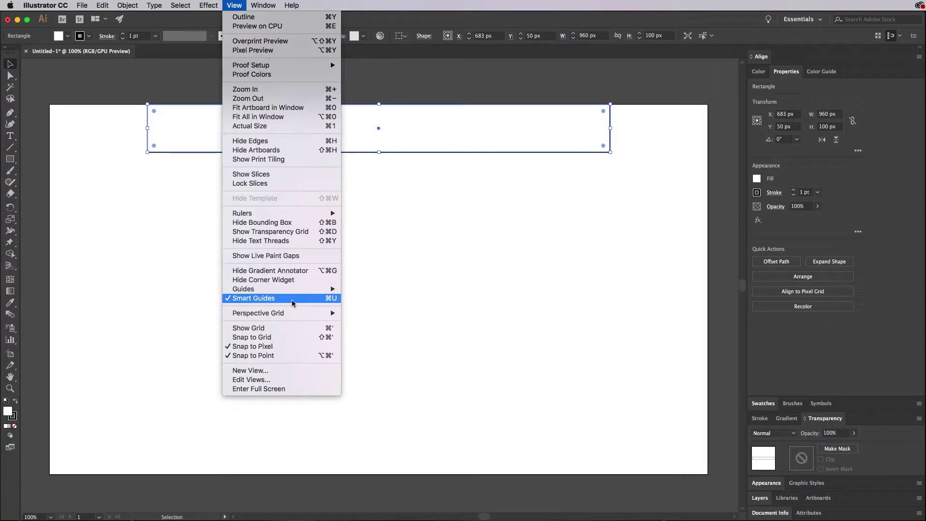
{"action": "left_click", "coordinate": [425, 126]}
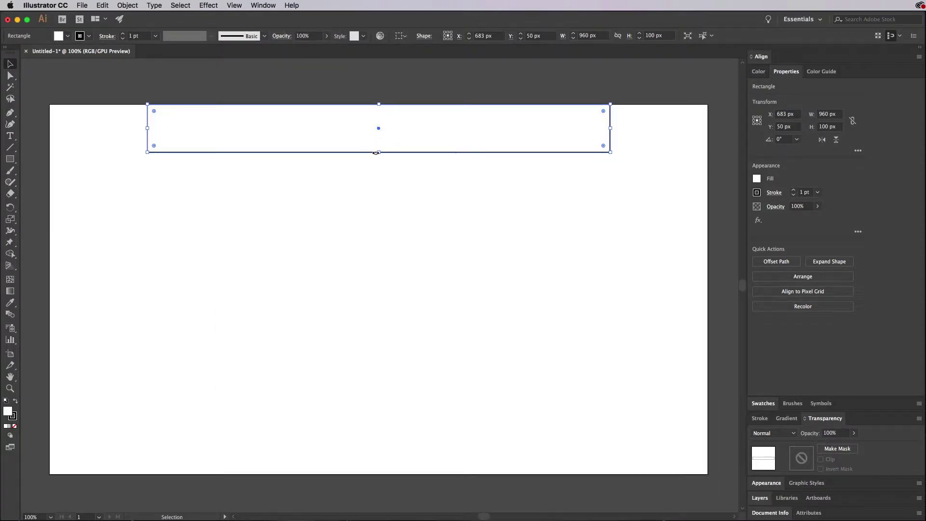
{"action": "left_click_drag", "start_coordinate": [376, 152], "coordinate": [374, 474]}
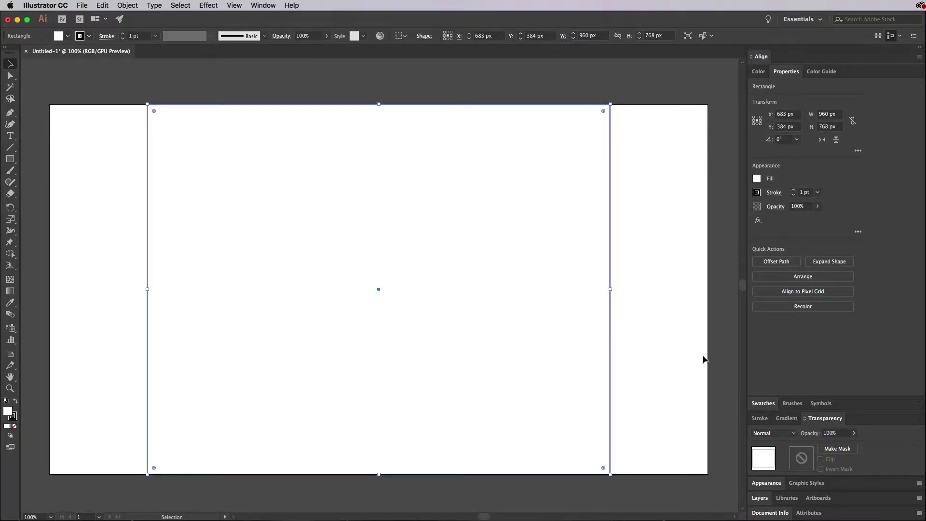
{"action": "left_click", "coordinate": [691, 355]}
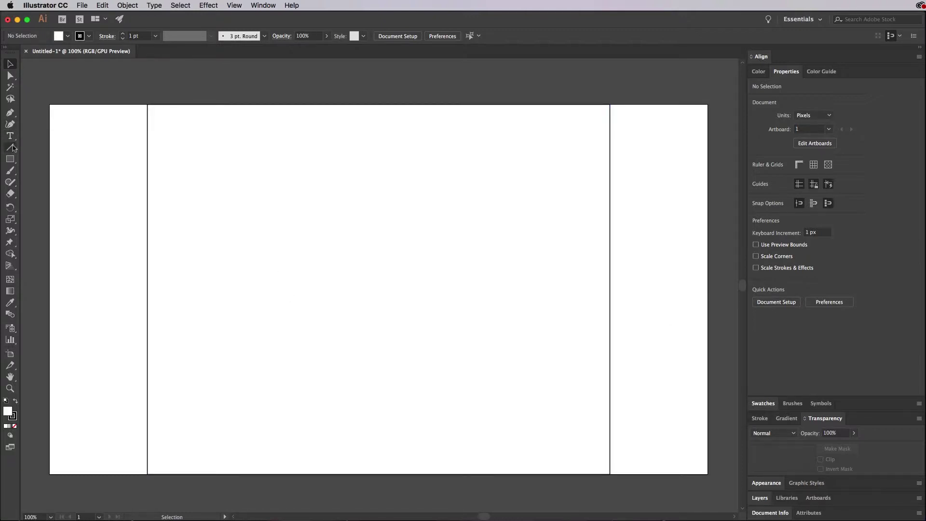
Step: Draw a 96 px circle near the top and type 'Logo' above it
{"action": "left_click_drag", "start_coordinate": [10, 159], "coordinate": [44, 180]}
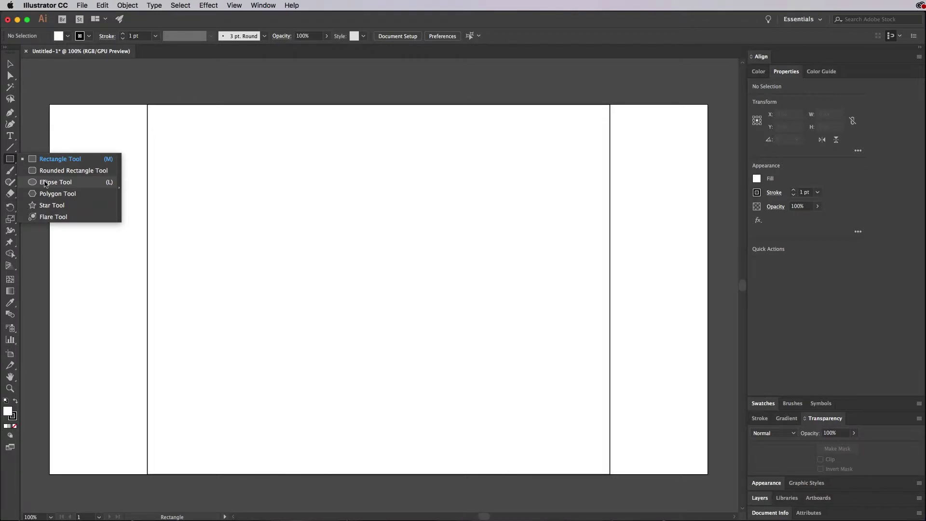
{"action": "left_click_drag", "start_coordinate": [44, 184], "coordinate": [44, 183]}
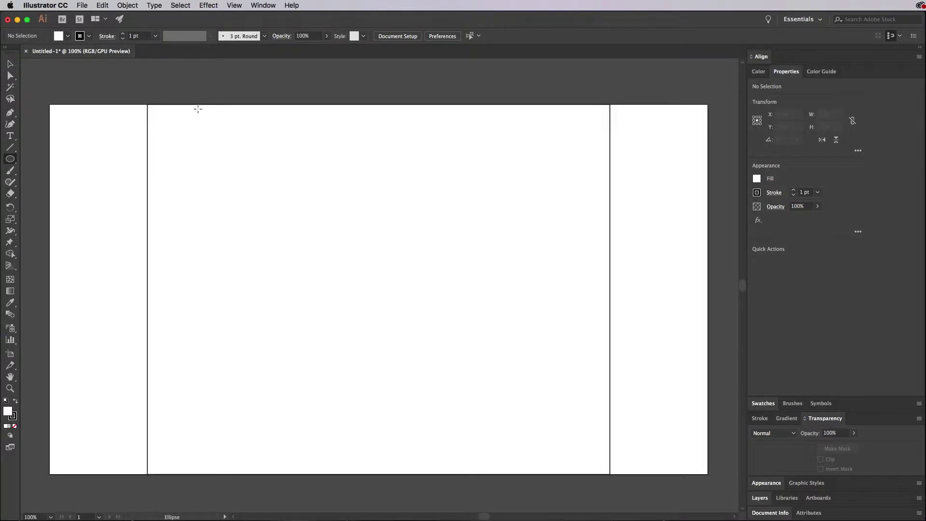
{"action": "left_click_drag", "start_coordinate": [198, 109], "coordinate": [326, 149]}
{"action": "left_click", "coordinate": [11, 65]}
{"action": "left_click", "coordinate": [10, 137]}
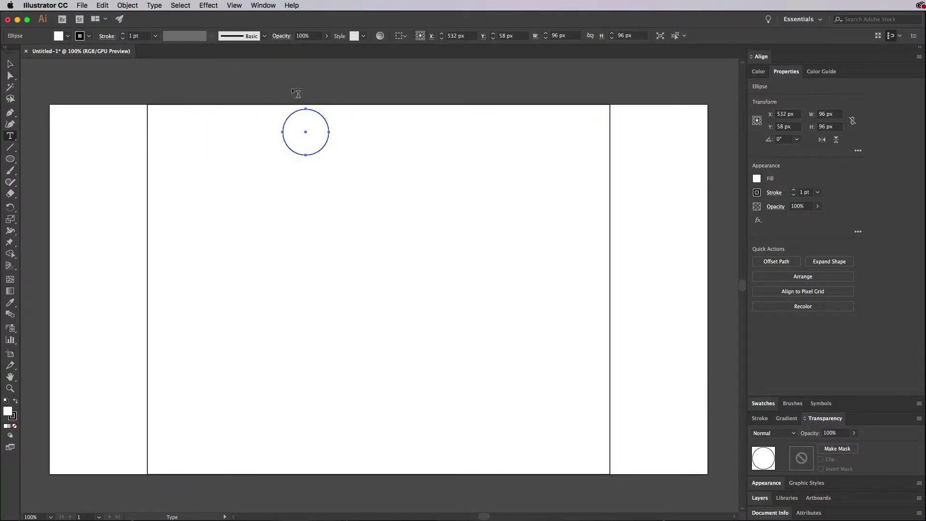
{"action": "left_click", "coordinate": [291, 88]}
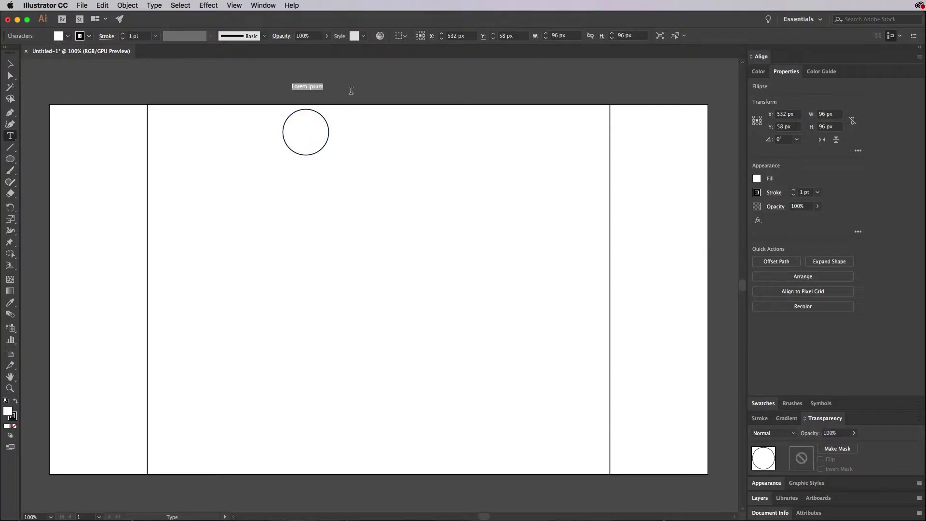
{"action": "type", "text": "Logo"}
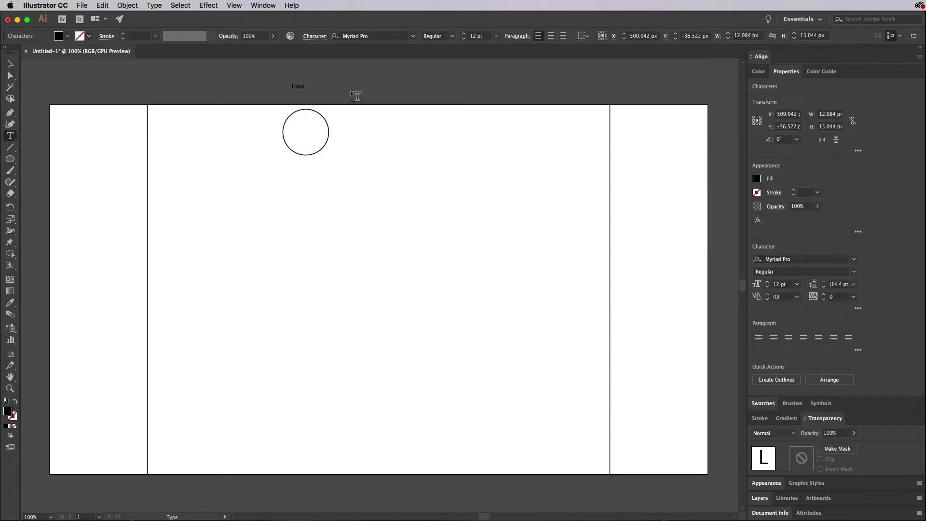
Step: Scale up the Logo text and arrange it side by side with the circle
{"action": "left_click", "coordinate": [11, 64]}
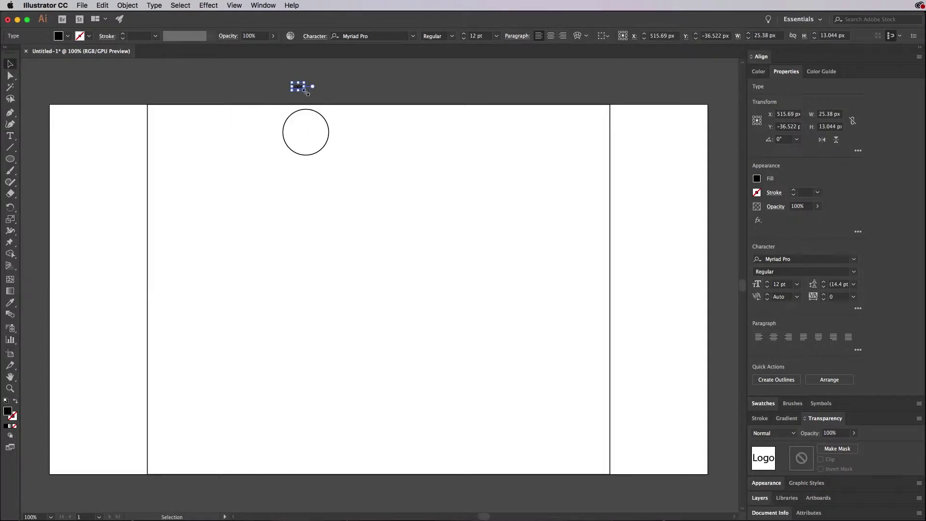
{"action": "left_click_drag", "start_coordinate": [307, 92], "coordinate": [406, 240]}
{"action": "left_click_drag", "start_coordinate": [370, 127], "coordinate": [412, 145]}
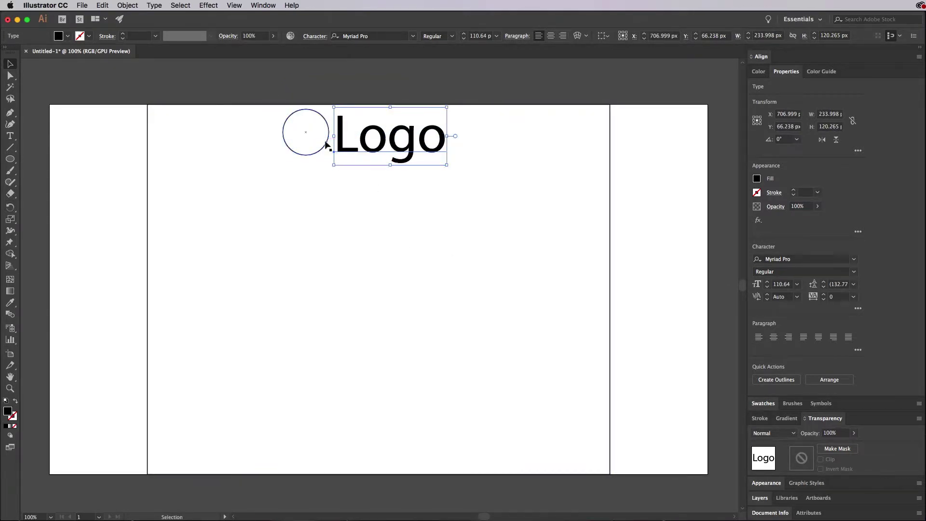
{"action": "left_click_drag", "start_coordinate": [326, 145], "coordinate": [300, 144]}
{"action": "left_click_drag", "start_coordinate": [384, 146], "coordinate": [368, 147]}
{"action": "left_click_drag", "start_coordinate": [303, 146], "coordinate": [313, 145]}
{"action": "left_click", "coordinate": [326, 88]}
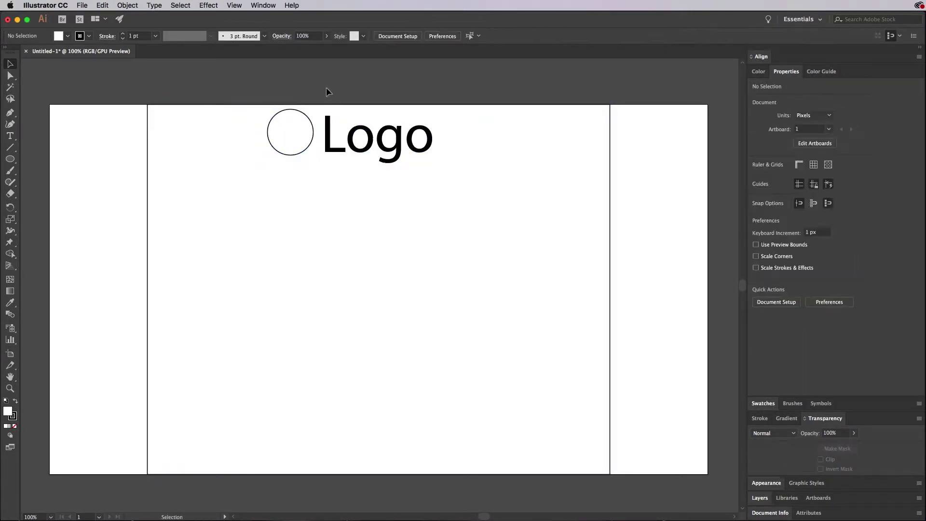
Step: Fill the Logo text with a dark grey swatch from the Control bar
{"action": "left_click", "coordinate": [392, 148]}
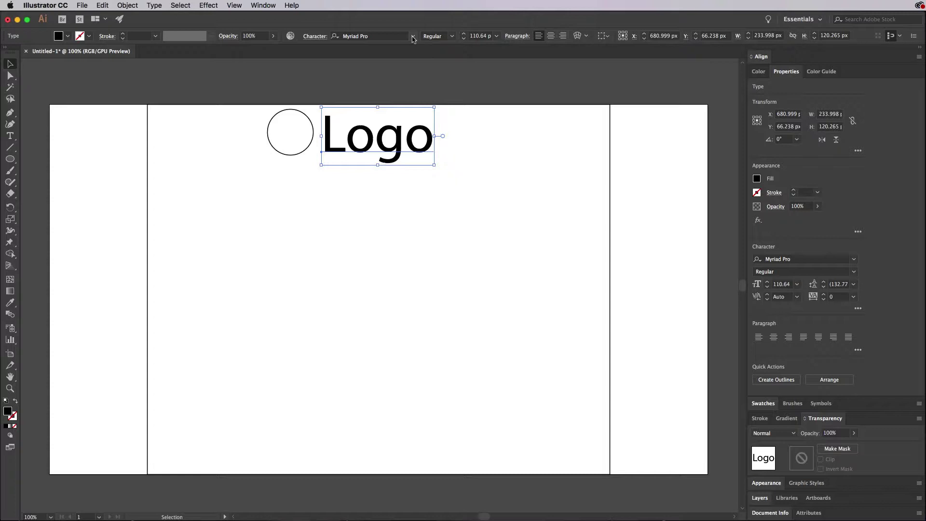
{"action": "left_click", "coordinate": [413, 40]}
{"action": "left_click", "coordinate": [536, 87]}
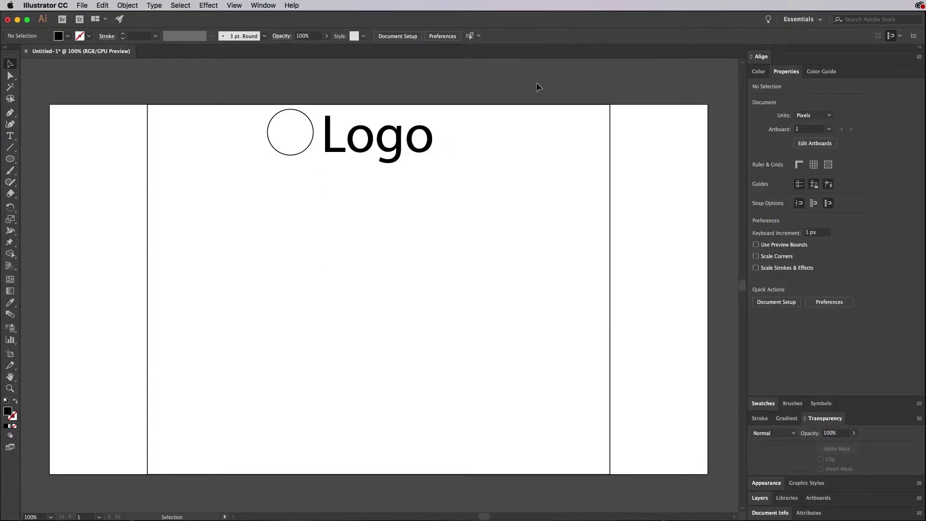
{"action": "left_click", "coordinate": [398, 135]}
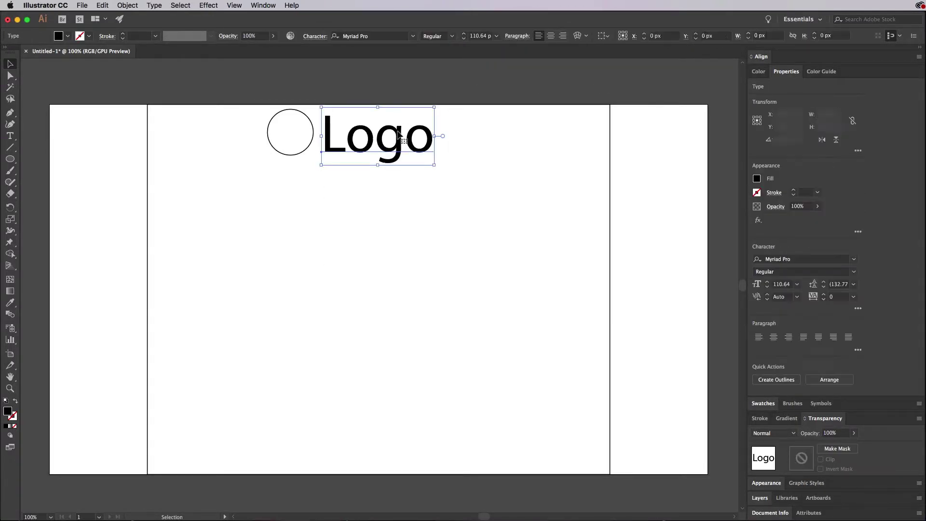
{"action": "left_click", "coordinate": [67, 36]}
{"action": "left_click", "coordinate": [31, 81]}
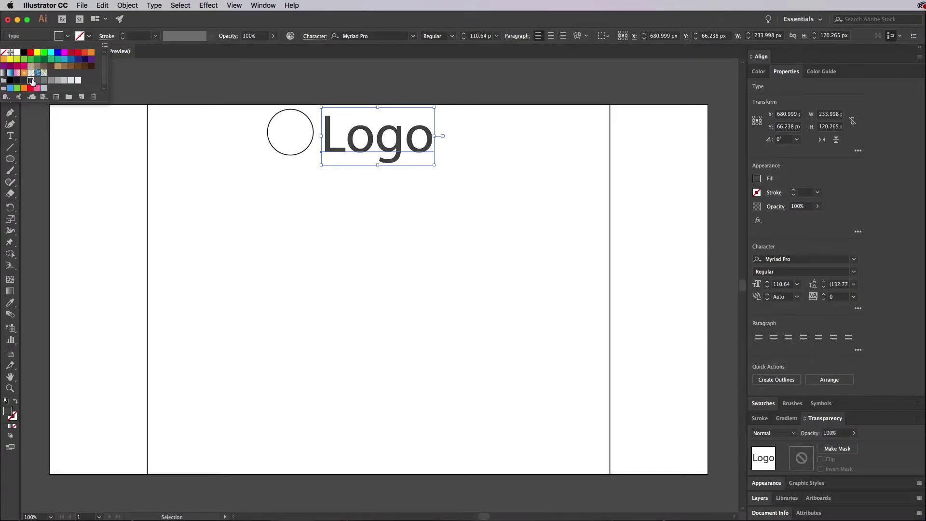
{"action": "left_click", "coordinate": [251, 94]}
{"action": "left_click", "coordinate": [252, 93]}
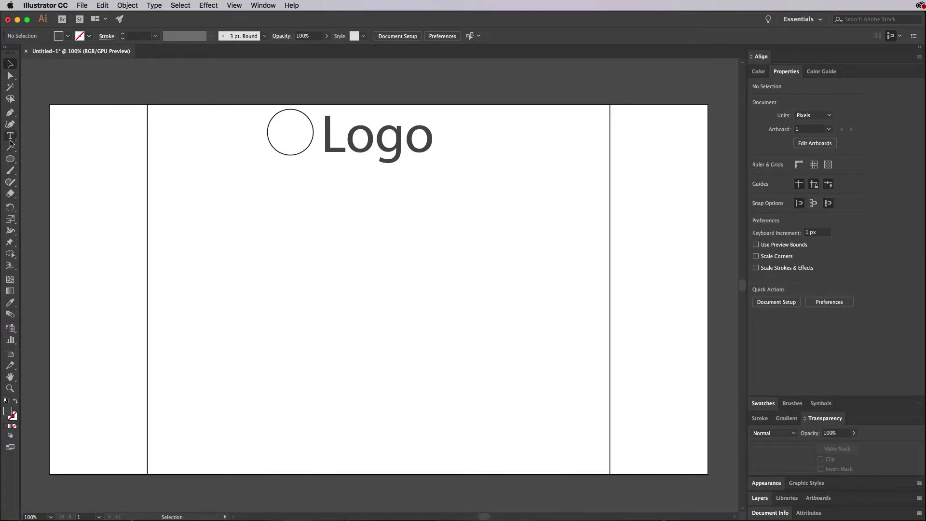
Step: Draw a wide dark bar below the logo, then delete it
{"action": "left_click", "coordinate": [11, 160]}
{"action": "left_click_drag", "start_coordinate": [10, 164], "coordinate": [56, 159]}
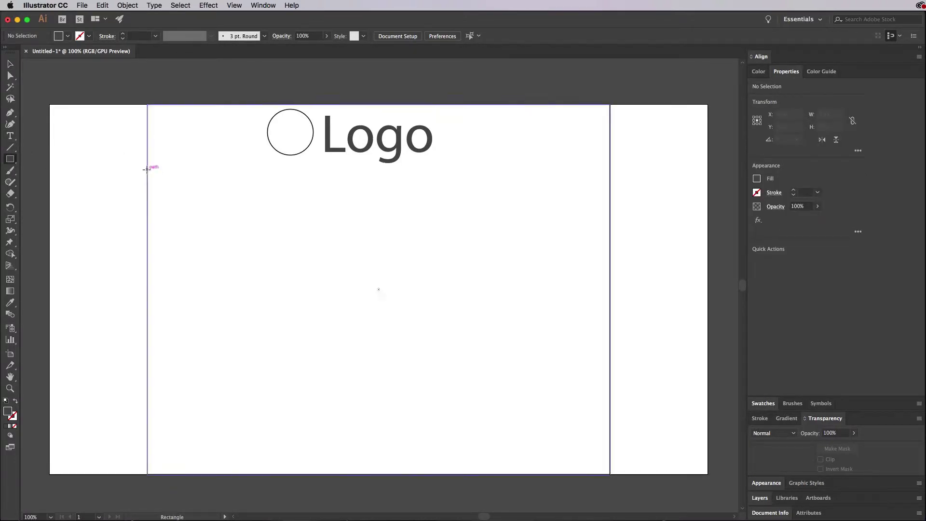
{"action": "left_click_drag", "start_coordinate": [147, 169], "coordinate": [610, 197]}
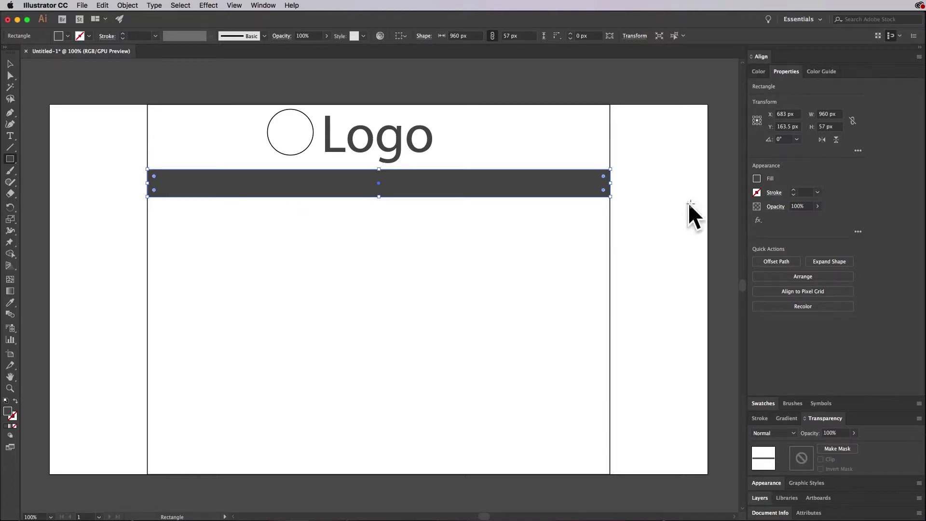
{"action": "left_click_drag", "start_coordinate": [610, 183], "coordinate": [225, 175]}
{"action": "left_click", "coordinate": [11, 64]}
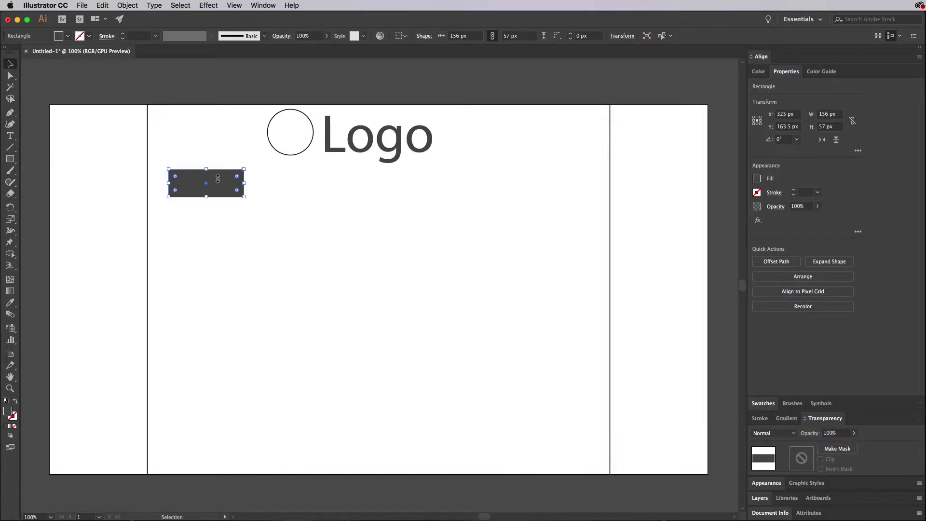
{"action": "key", "text": "Delete"}
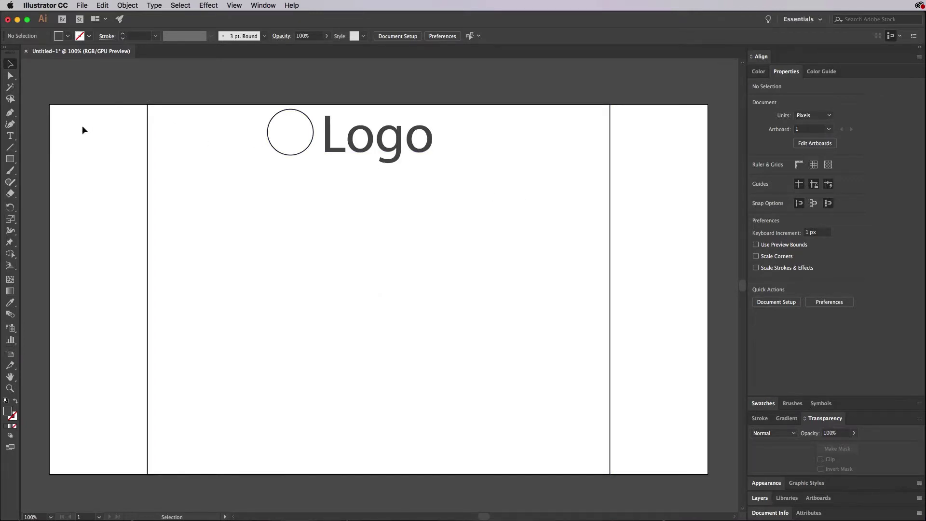
Step: Draw a 220 x 48 px rectangle below the logo with the Rectangle Tool
{"action": "scroll", "coordinate": [70, 137], "scroll_direction": "left", "scroll_amount": 1}
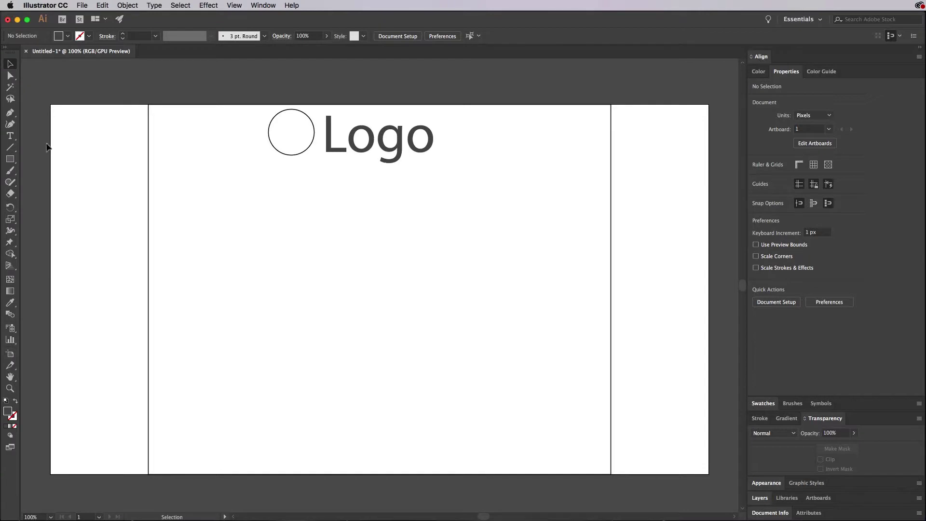
{"action": "left_click", "coordinate": [10, 159]}
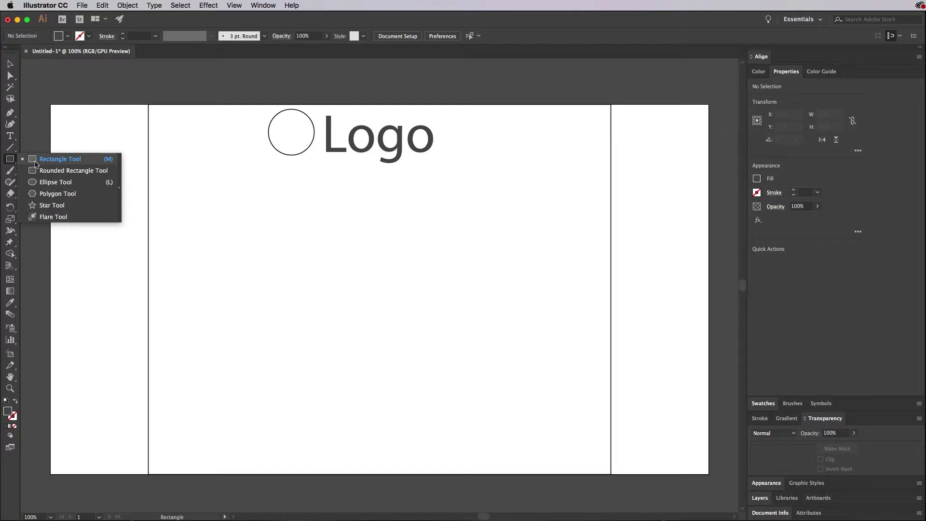
{"action": "left_click", "coordinate": [36, 163]}
{"action": "left_click_drag", "start_coordinate": [170, 173], "coordinate": [277, 196]}
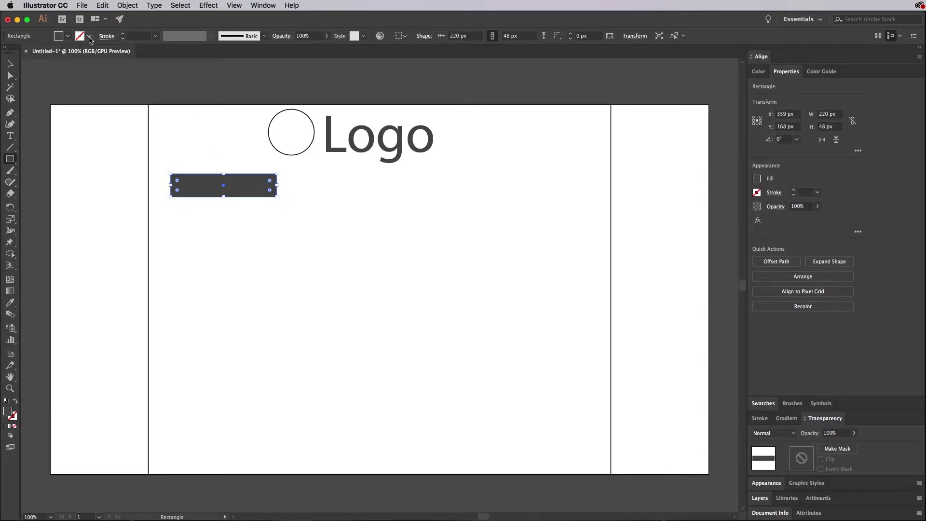
Step: Fill the button rectangle light grey, nudge it up, and narrow it to 172 px
{"action": "left_click", "coordinate": [67, 37]}
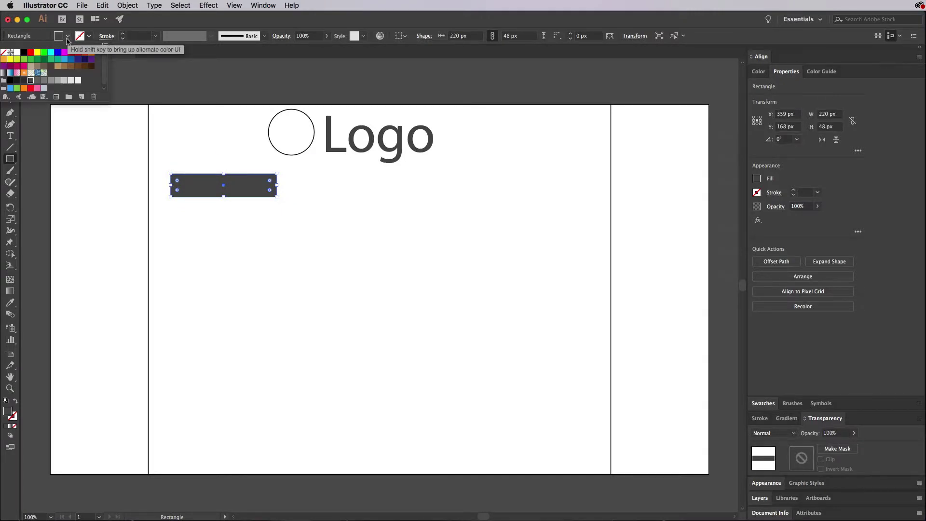
{"action": "left_click", "coordinate": [64, 81]}
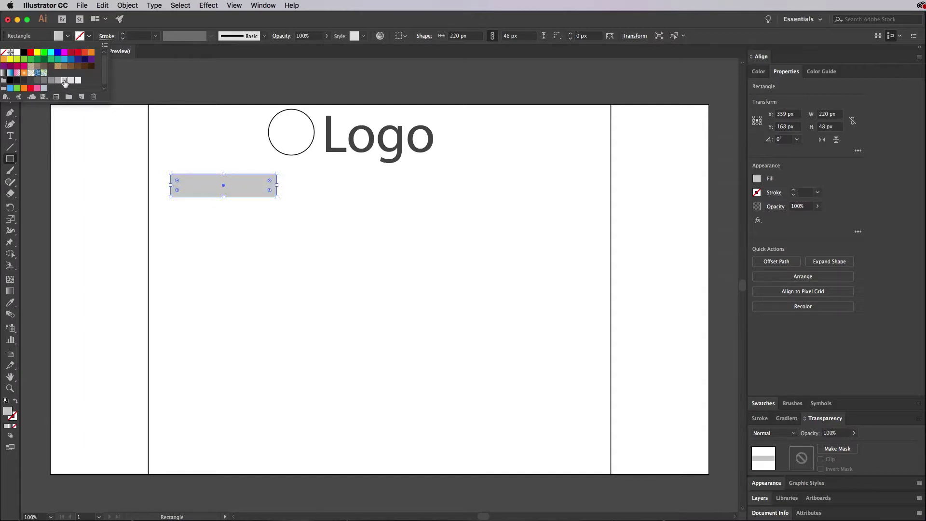
{"action": "left_click", "coordinate": [140, 70]}
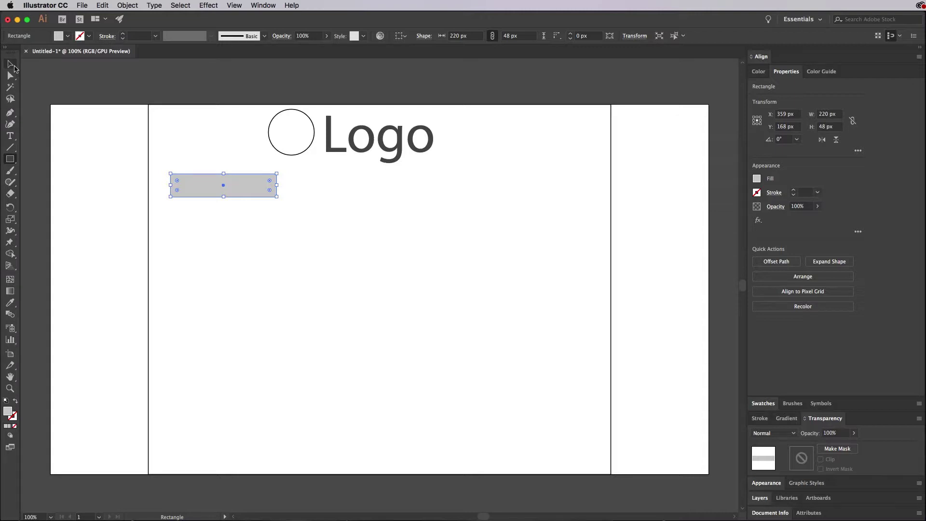
{"action": "left_click", "coordinate": [9, 64]}
{"action": "left_click", "coordinate": [98, 78]}
{"action": "left_click", "coordinate": [240, 179]}
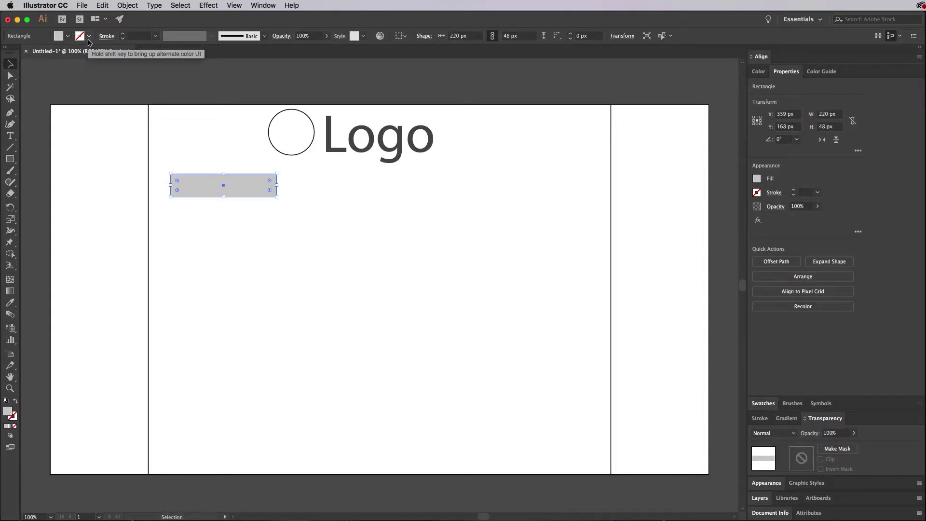
{"action": "left_click", "coordinate": [181, 83]}
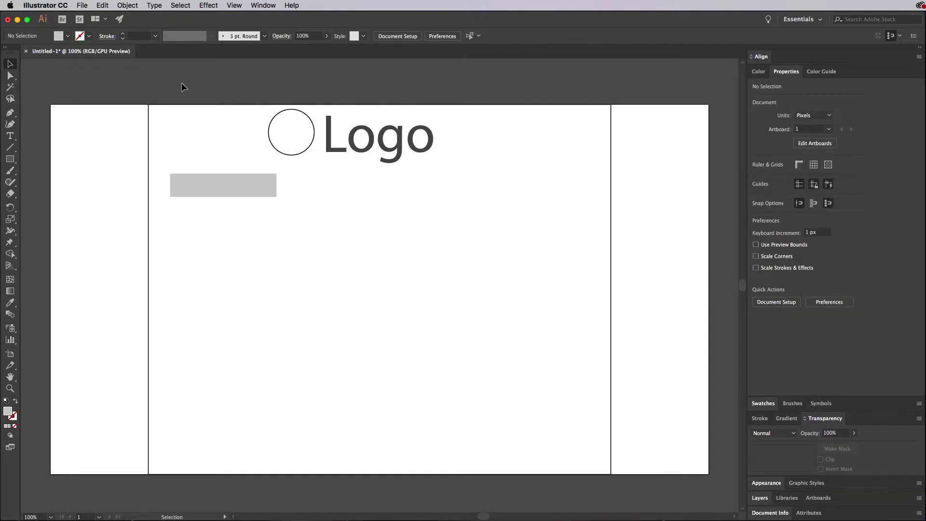
{"action": "left_click_drag", "start_coordinate": [216, 189], "coordinate": [216, 187]}
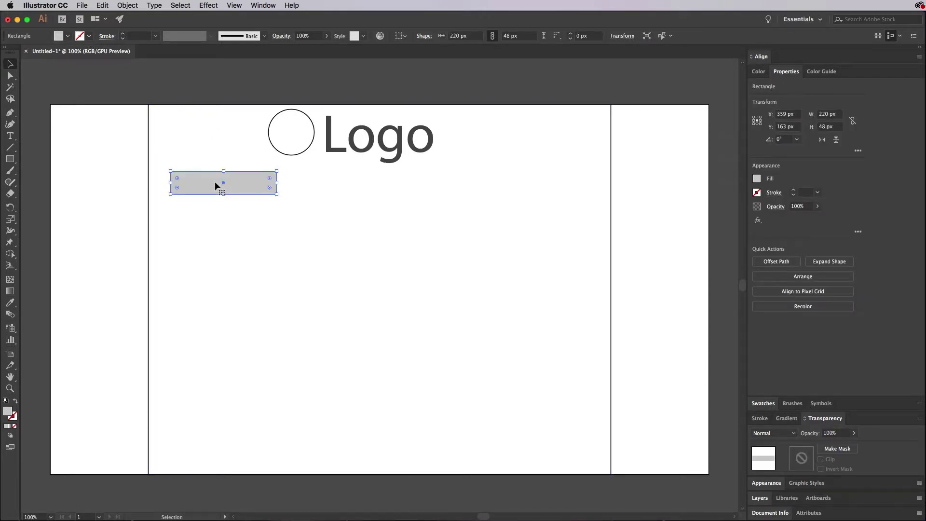
{"action": "left_click_drag", "start_coordinate": [276, 183], "coordinate": [254, 183]}
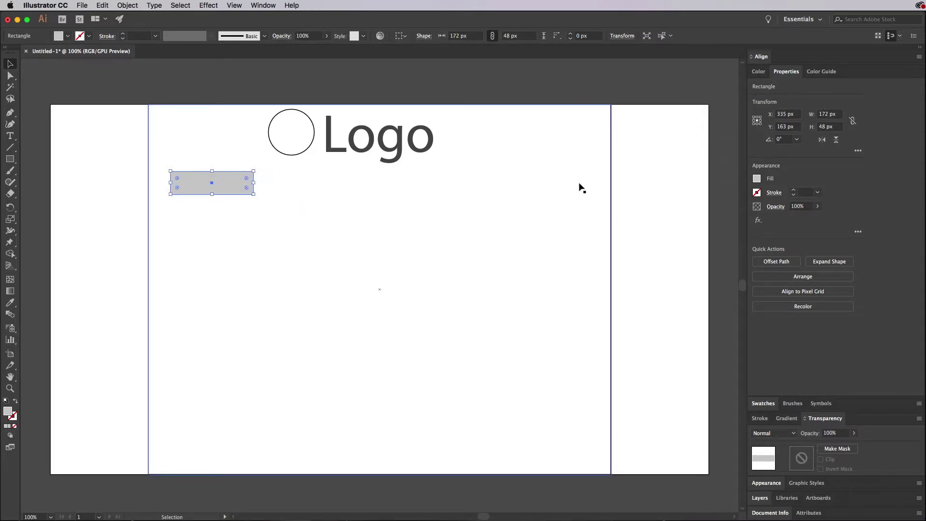
Step: Type a 'Link' text label and resize it
{"action": "left_click", "coordinate": [140, 95]}
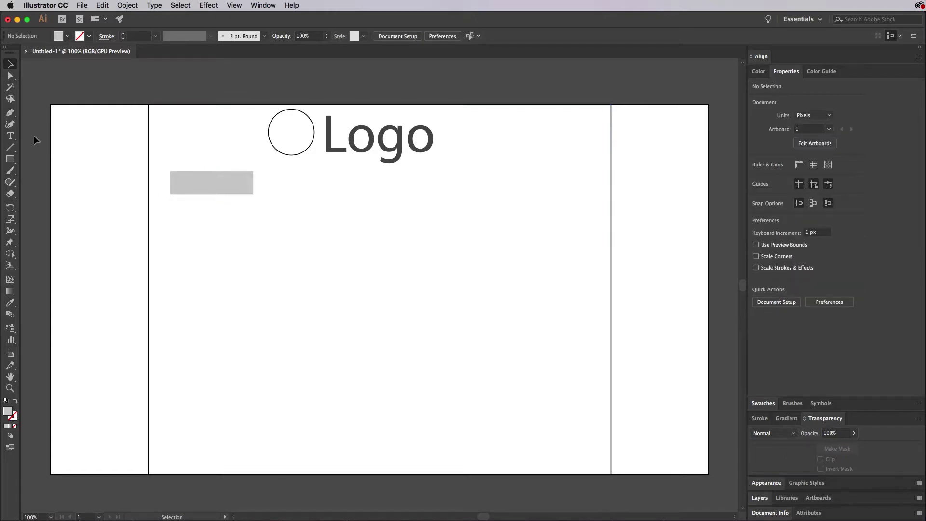
{"action": "key", "text": "t"}
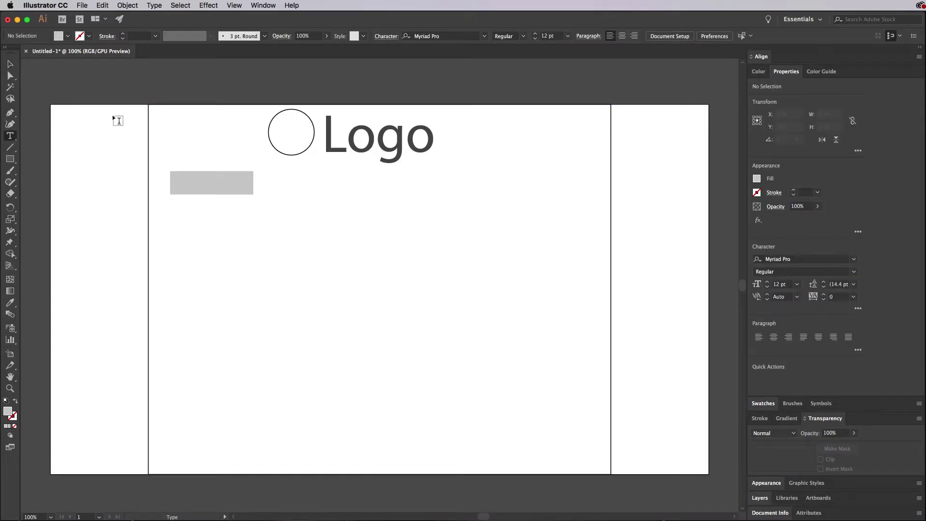
{"action": "left_click", "coordinate": [118, 91]}
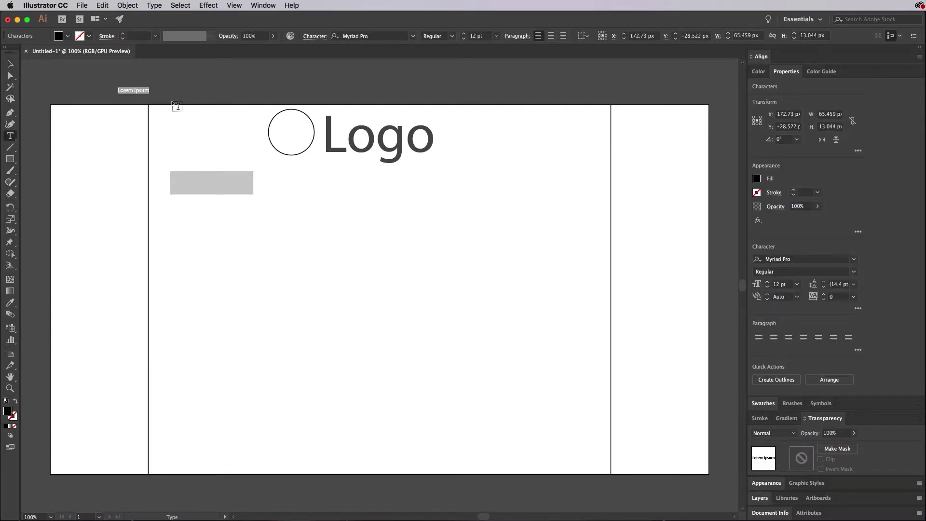
{"action": "type", "text": "Link"}
{"action": "left_click", "coordinate": [11, 64]}
{"action": "scroll", "coordinate": [27, 66], "scroll_direction": "right", "scroll_amount": 1}
{"action": "left_click_drag", "start_coordinate": [126, 93], "coordinate": [159, 114]}
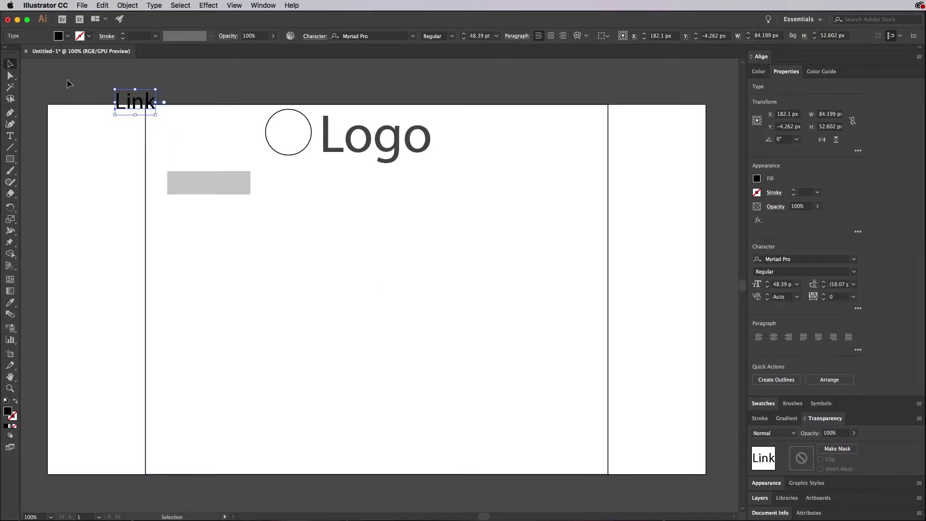
{"action": "left_click", "coordinate": [164, 89]}
Step: Centre the Link label on the grey button and select it with the rectangle
{"action": "left_click_drag", "start_coordinate": [148, 102], "coordinate": [216, 182]}
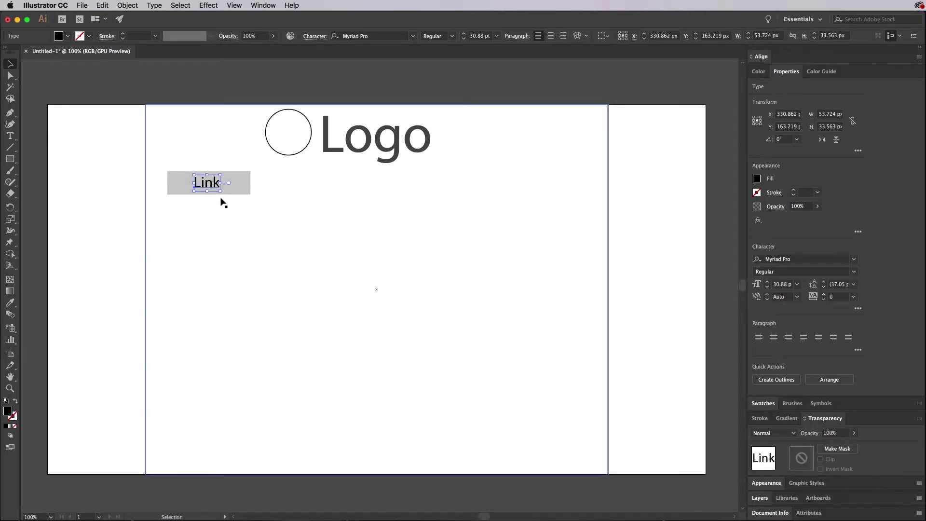
{"action": "left_click", "coordinate": [223, 203]}
{"action": "left_click_drag", "start_coordinate": [196, 181], "coordinate": [217, 188]}
{"action": "key", "text": "Down"}
{"action": "key", "text": "Down"}
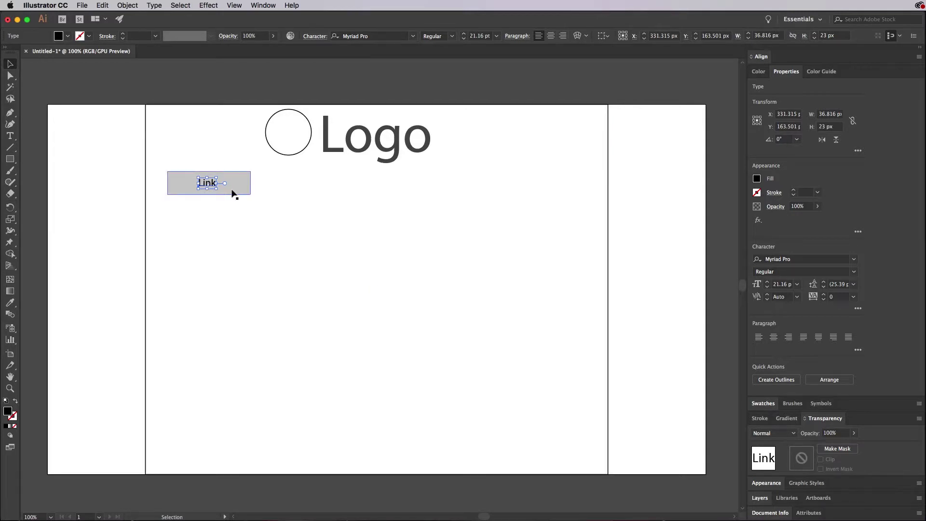
{"action": "left_click", "coordinate": [242, 187], "text": "shift"}
Step: Group the Link text with its grey rectangle, test-move the button, then undo the move
{"action": "left_click", "coordinate": [242, 181], "text": "shift"}
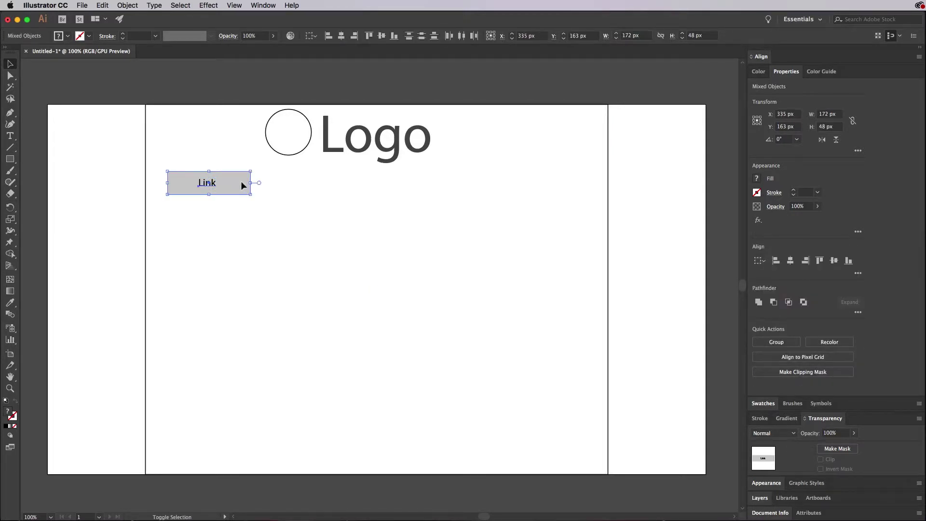
{"action": "left_click", "coordinate": [74, 189]}
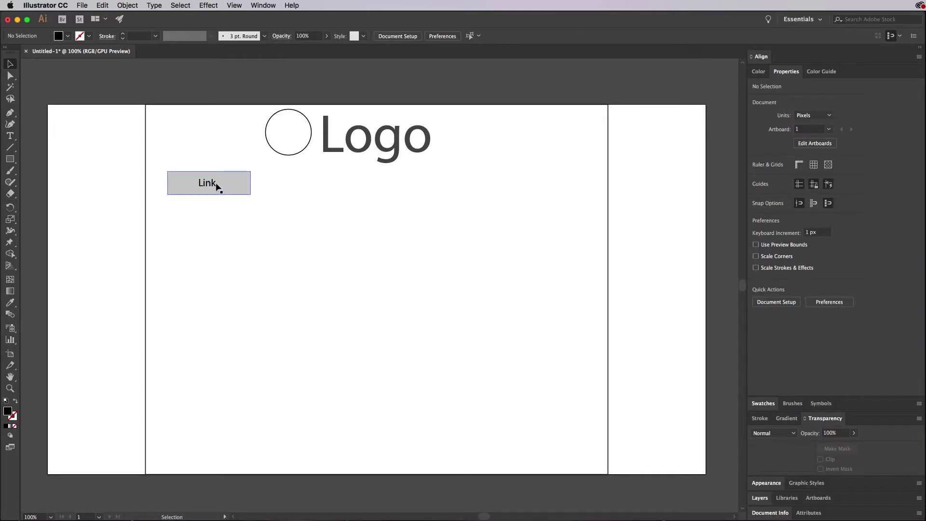
{"action": "left_click", "coordinate": [212, 184]}
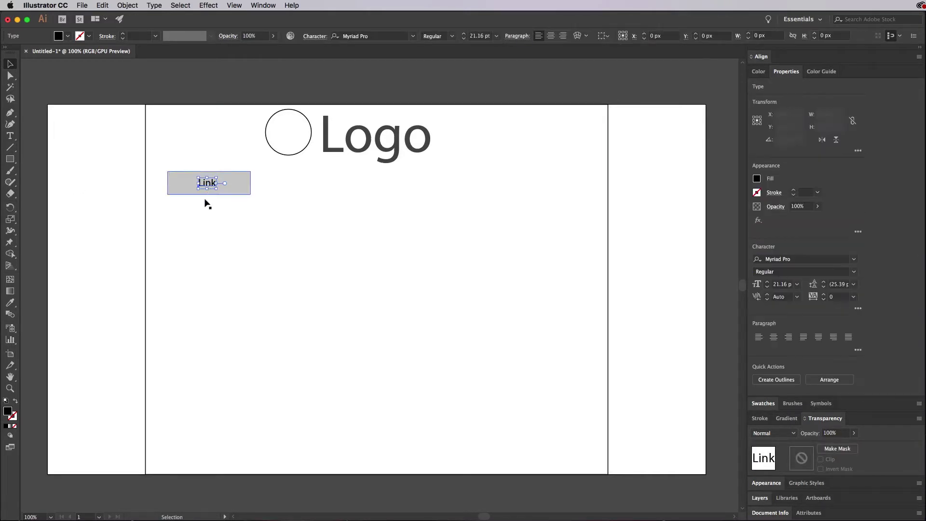
{"action": "left_click", "coordinate": [237, 189], "text": "shift"}
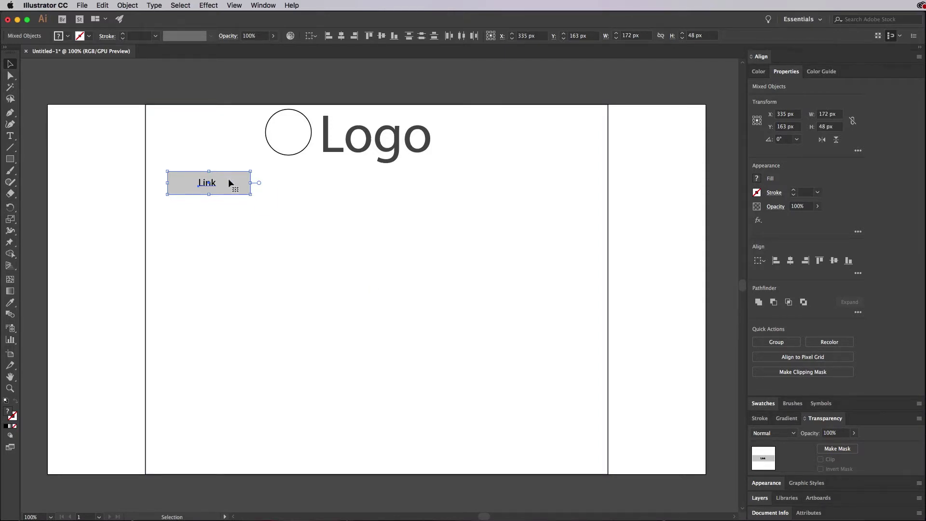
{"action": "key", "text": "super+g"}
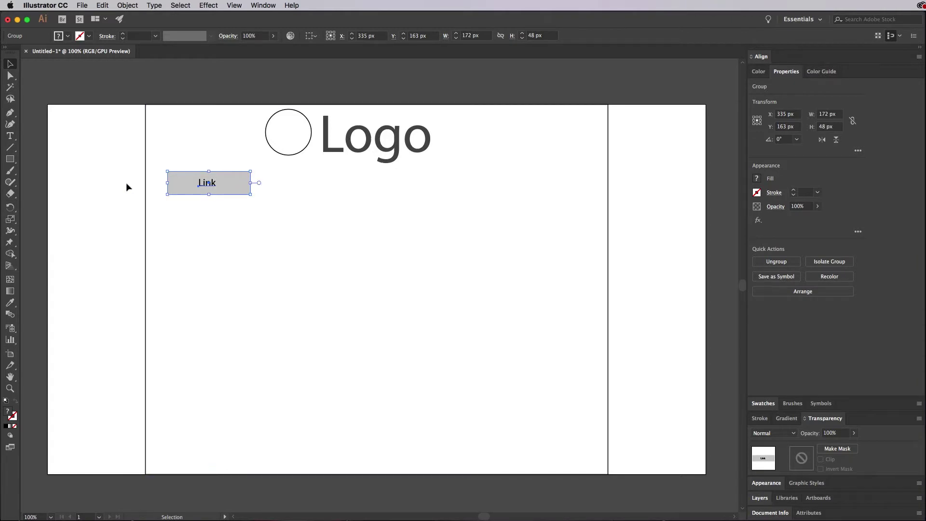
{"action": "left_click", "coordinate": [126, 184]}
{"action": "left_click_drag", "start_coordinate": [240, 190], "coordinate": [305, 300]}
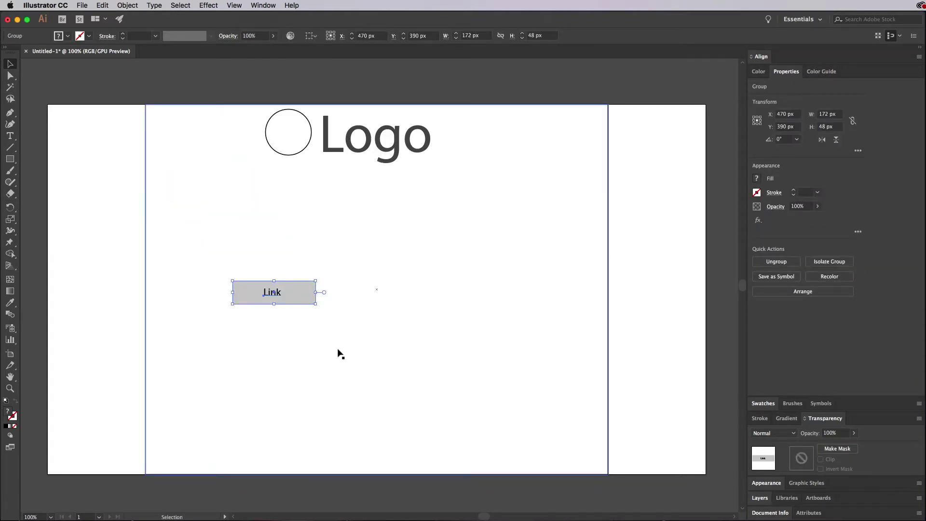
{"action": "key", "text": "super+z"}
Step: Copy the Link button to the right and repeat the copy to make a row of buttons
{"action": "left_click", "coordinate": [82, 298]}
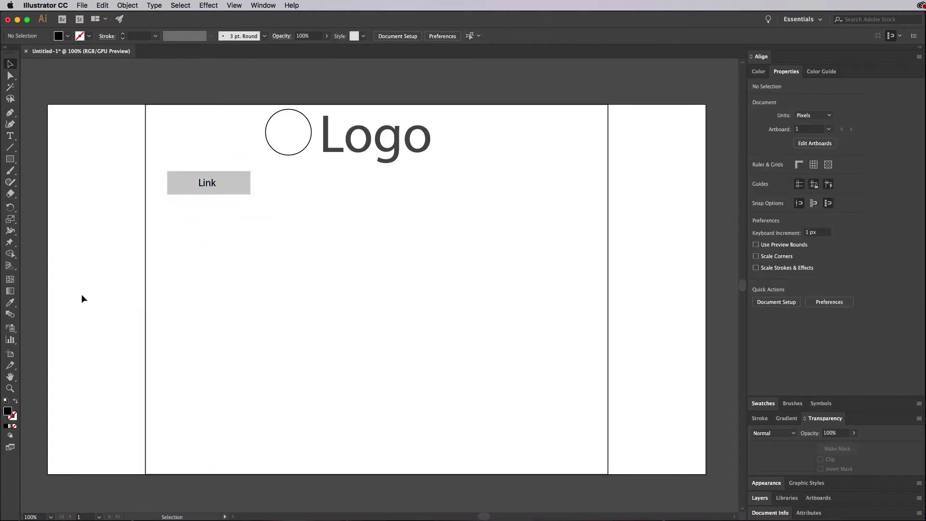
{"action": "left_click", "coordinate": [230, 190]}
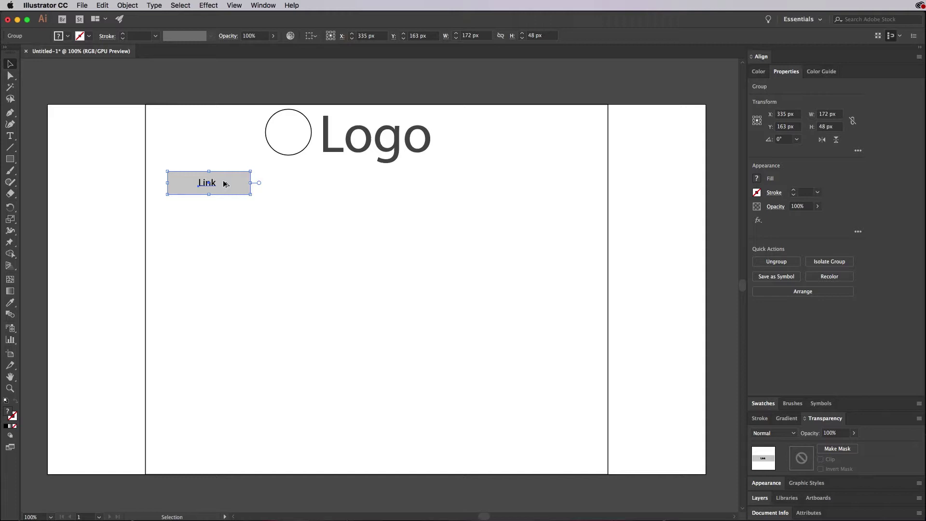
{"action": "left_click_drag", "start_coordinate": [224, 183], "coordinate": [322, 186]}
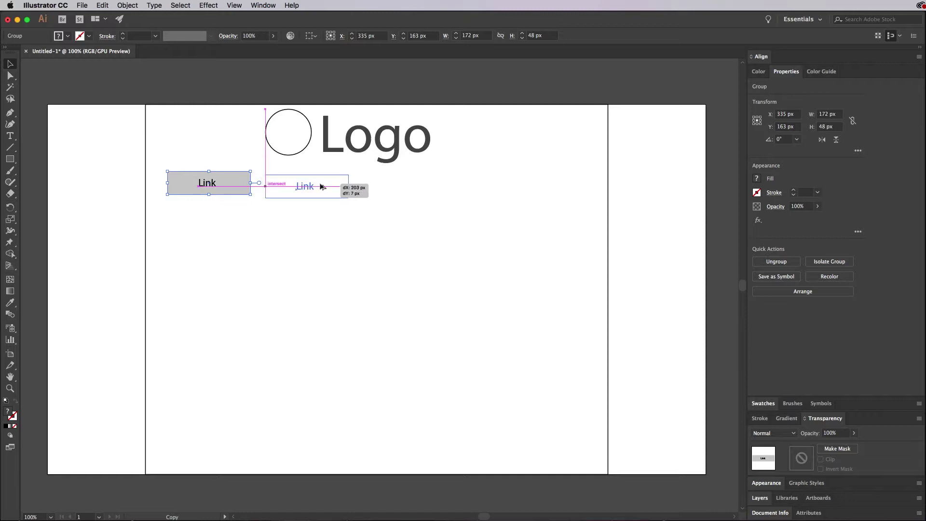
{"action": "mouse_move", "coordinate": [323, 186]}
{"action": "left_mouse_down"}
{"action": "mouse_move", "coordinate": [337, 207]}
{"action": "mouse_move", "coordinate": [308, 201]}
{"action": "mouse_move", "coordinate": [319, 201]}
{"action": "left_mouse_up"}
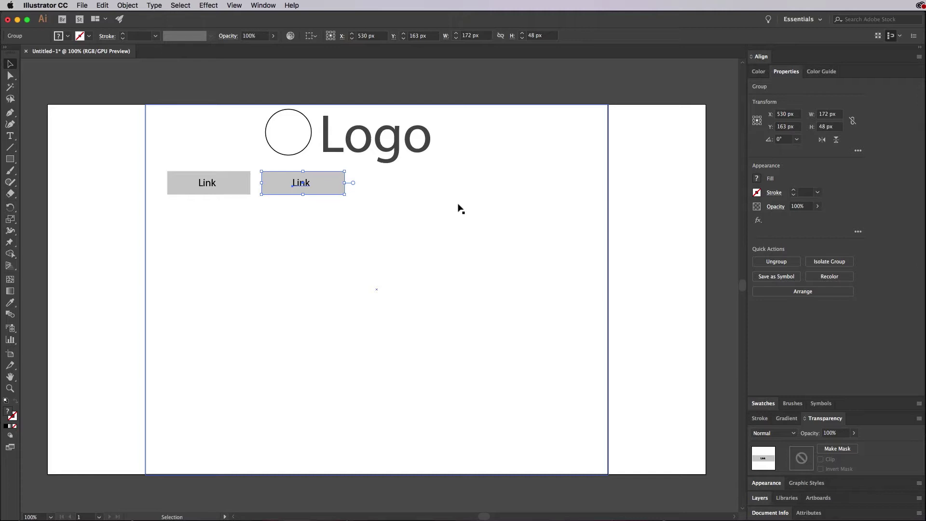
{"action": "key", "text": "ctrl+d"}
{"action": "key", "text": "ctrl+d"}
{"action": "key", "text": "ctrl+d"}
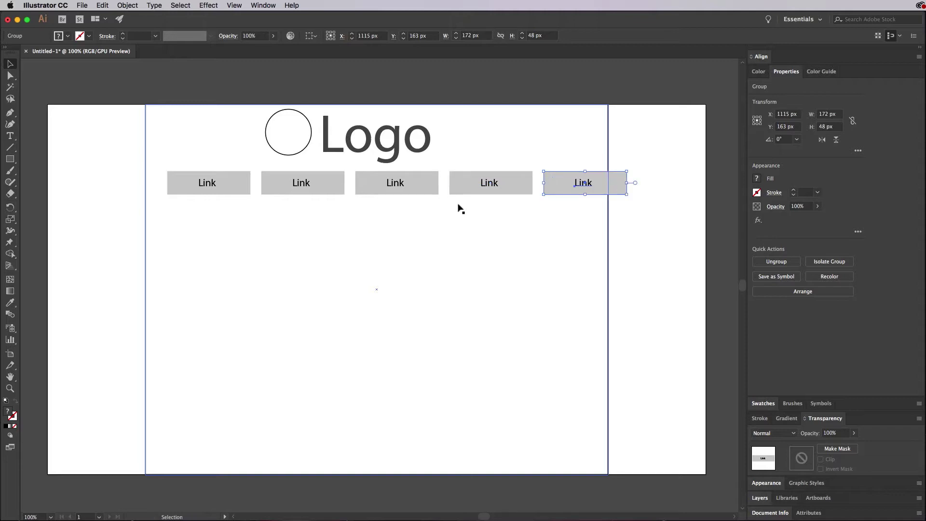
Step: Select all five Link buttons, shift them left and scale the row to about 886 px wide
{"action": "left_click", "coordinate": [512, 186], "text": "shift"}
{"action": "left_click", "coordinate": [398, 182], "text": "shift"}
{"action": "left_click", "coordinate": [303, 187], "text": "shift"}
{"action": "left_click", "coordinate": [208, 184], "text": "shift"}
{"action": "left_click_drag", "start_coordinate": [489, 184], "coordinate": [470, 189]}
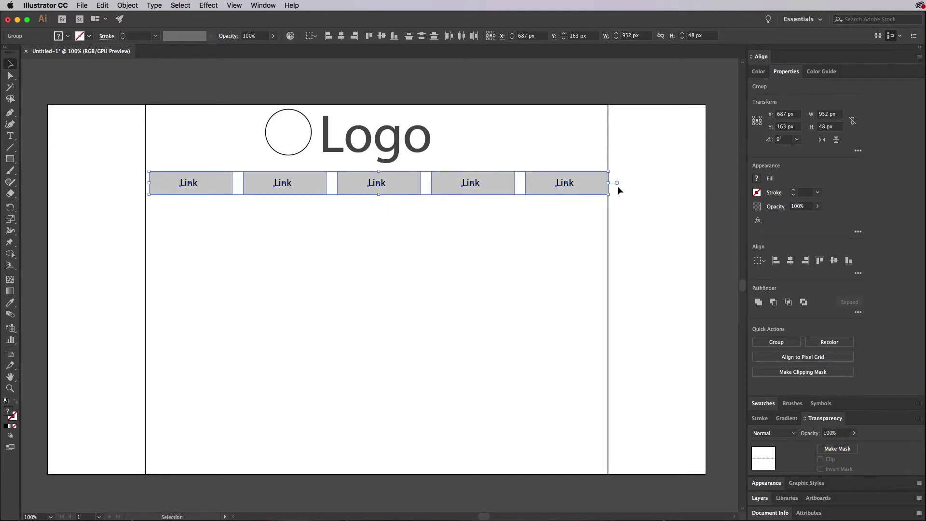
{"action": "left_click_drag", "start_coordinate": [612, 184], "coordinate": [536, 186]}
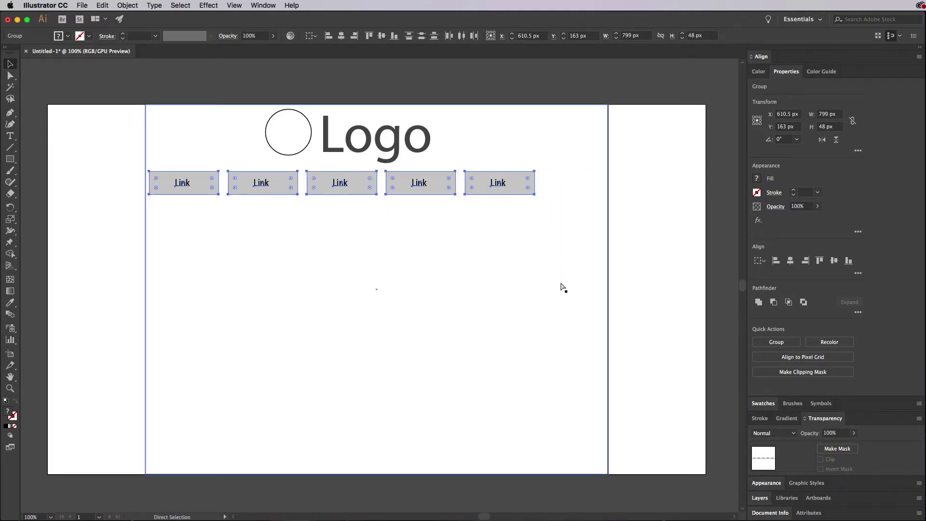
{"action": "key", "text": "super+z"}
{"action": "left_click_drag", "start_coordinate": [609, 195], "coordinate": [551, 195]}
{"action": "left_click", "coordinate": [641, 211]}
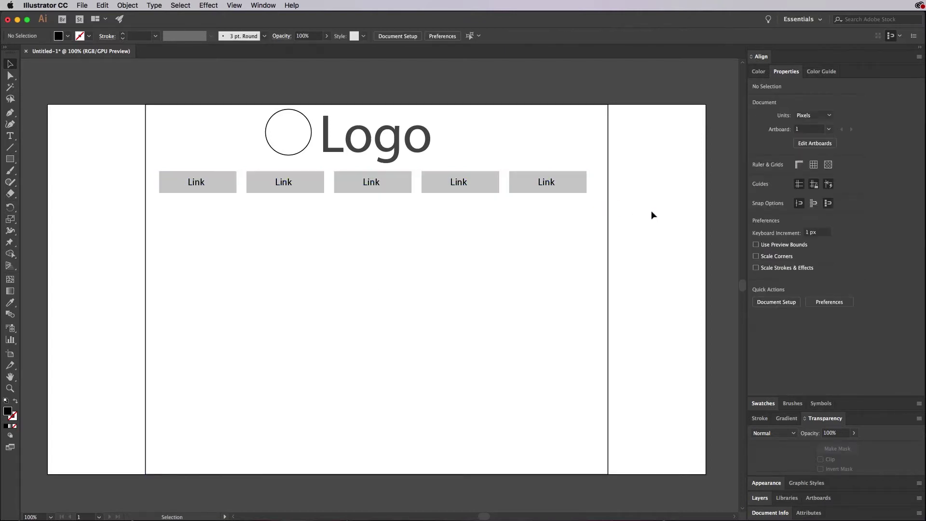
Step: Draw a wide rectangle below the Link buttons and fill it light grey
{"action": "left_click", "coordinate": [11, 159]}
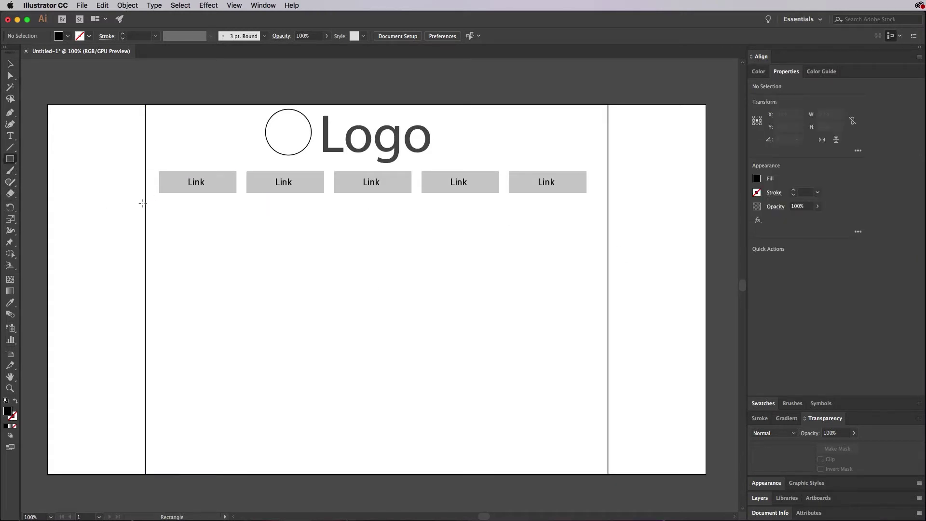
{"action": "left_click_drag", "start_coordinate": [145, 202], "coordinate": [608, 337]}
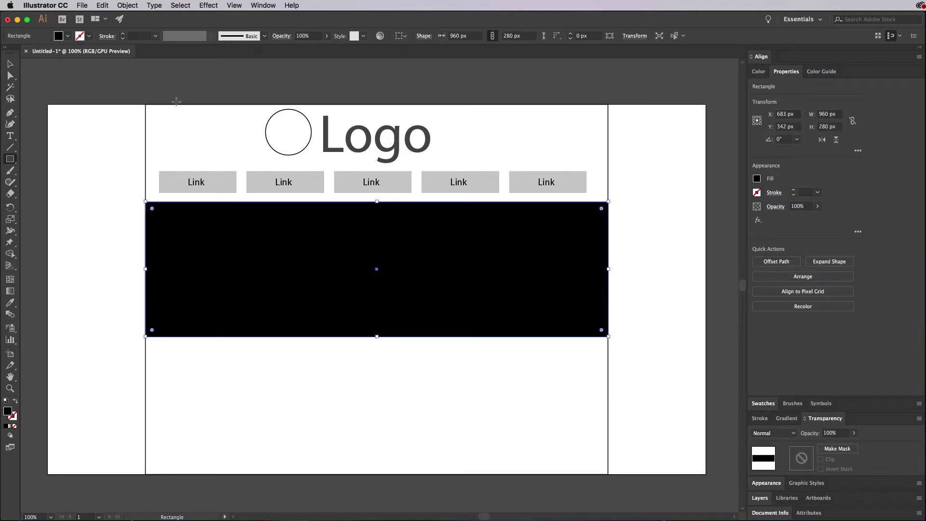
{"action": "left_click", "coordinate": [67, 36]}
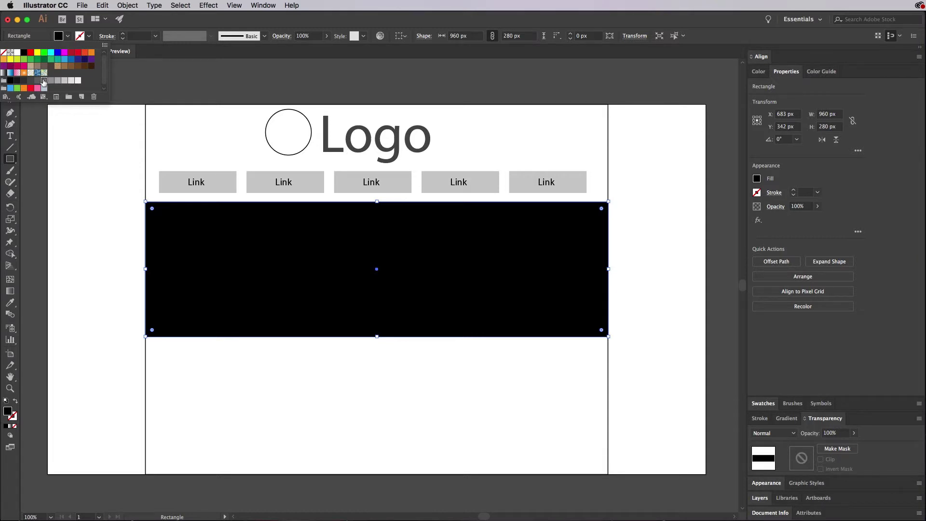
{"action": "left_click", "coordinate": [44, 81]}
{"action": "left_click", "coordinate": [79, 80]}
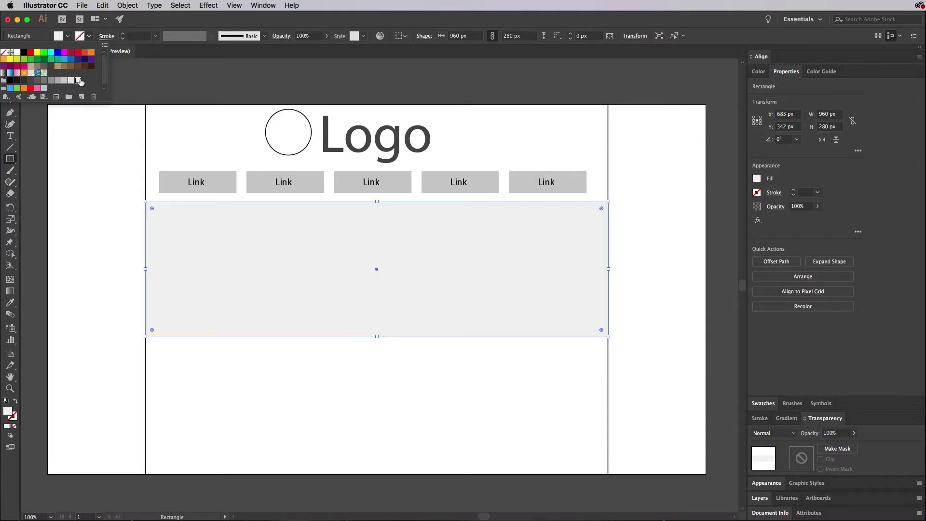
{"action": "left_click", "coordinate": [249, 78]}
Step: Set the grey rectangle's stroke to None after briefly trying a black outline
{"action": "left_click", "coordinate": [10, 65]}
{"action": "left_click", "coordinate": [66, 86]}
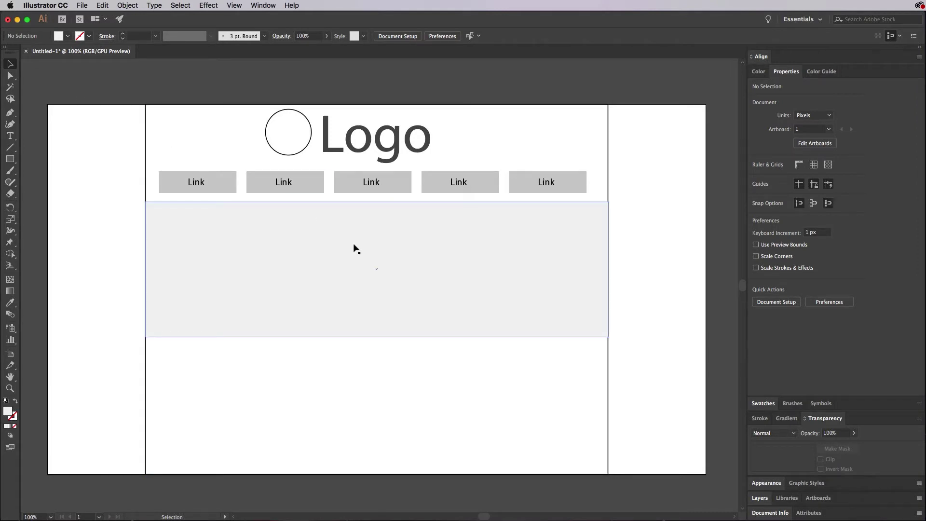
{"action": "left_click", "coordinate": [278, 205]}
{"action": "left_click", "coordinate": [88, 36]}
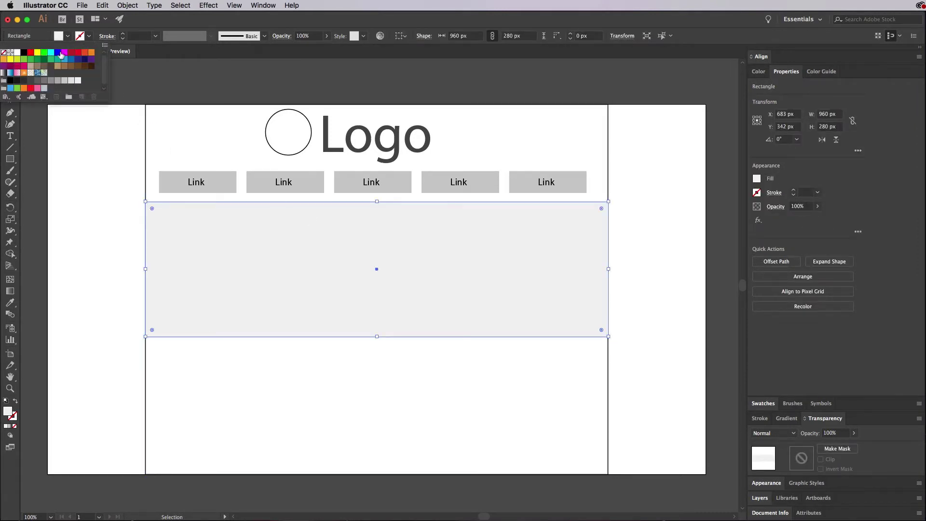
{"action": "left_click", "coordinate": [24, 53]}
{"action": "left_click", "coordinate": [197, 79]}
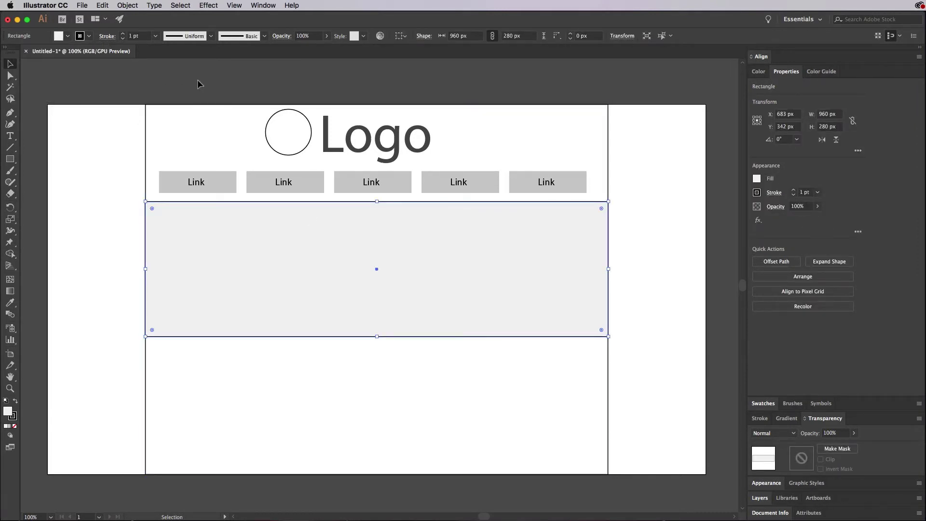
{"action": "left_click", "coordinate": [197, 80]}
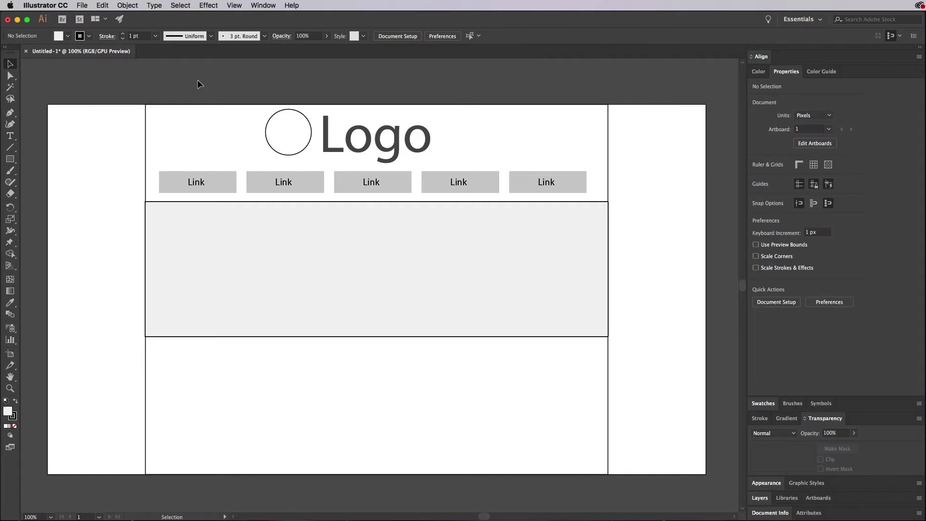
{"action": "left_click", "coordinate": [200, 232]}
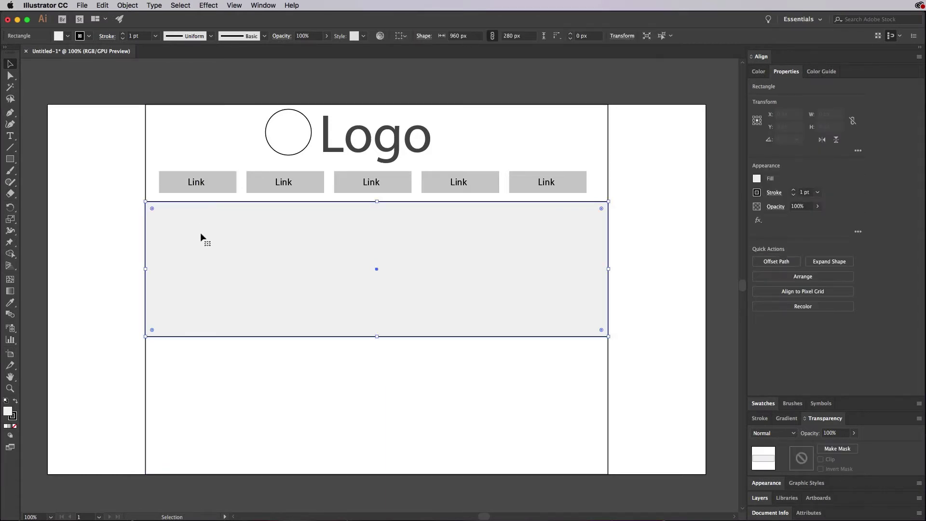
{"action": "left_click", "coordinate": [89, 36]}
{"action": "left_click", "coordinate": [3, 53]}
{"action": "left_click", "coordinate": [188, 160]}
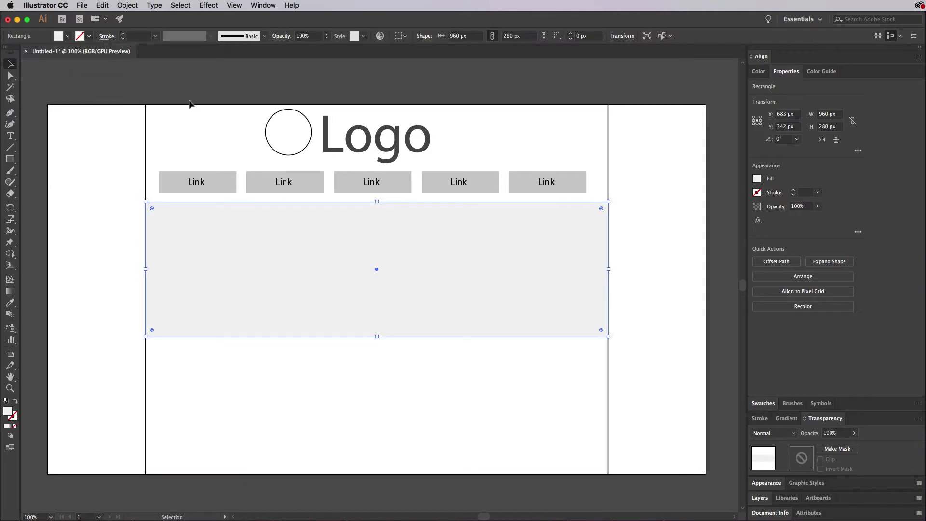
Step: Narrow the grey rectangle slightly from its right edge
{"action": "left_click", "coordinate": [670, 268]}
{"action": "left_click", "coordinate": [606, 267]}
{"action": "left_click_drag", "start_coordinate": [608, 268], "coordinate": [605, 268]}
{"action": "left_click", "coordinate": [627, 265]}
Step: Zoom in and align the grey rectangle's right edge with the column line
{"action": "left_click", "coordinate": [594, 273]}
{"action": "key", "text": "Right"}
{"action": "key", "text": "Right"}
{"action": "key", "text": "Left"}
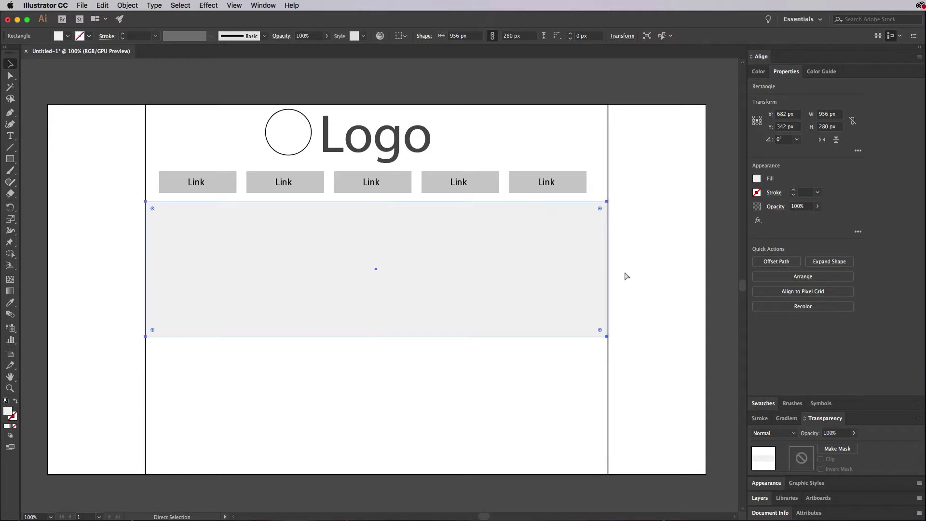
{"action": "key", "text": "super+equal"}
{"action": "key", "text": "super+equal"}
{"action": "key", "text": "super+equal"}
{"action": "left_click_drag", "start_coordinate": [694, 218], "coordinate": [77, 299]}
{"action": "scroll", "coordinate": [498, 333], "scroll_direction": "down", "scroll_amount": 2}
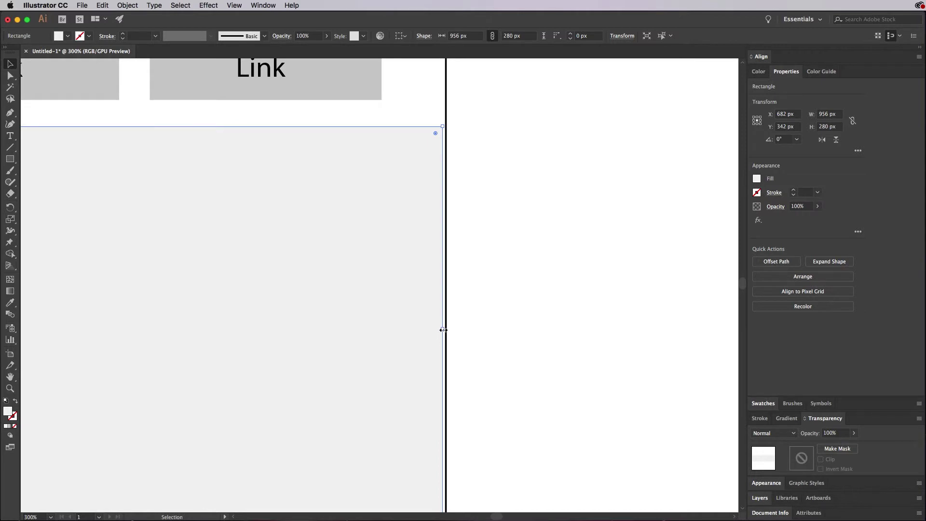
{"action": "left_click_drag", "start_coordinate": [442, 329], "coordinate": [446, 330]}
{"action": "left_click", "coordinate": [473, 329]}
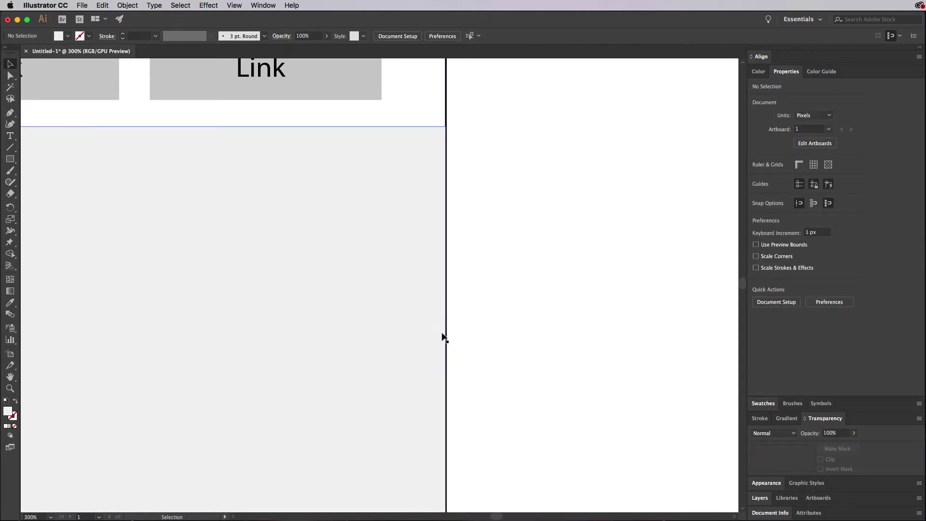
Step: Fit the whole artboard in the window with Cmd+0
{"action": "key", "text": "a"}
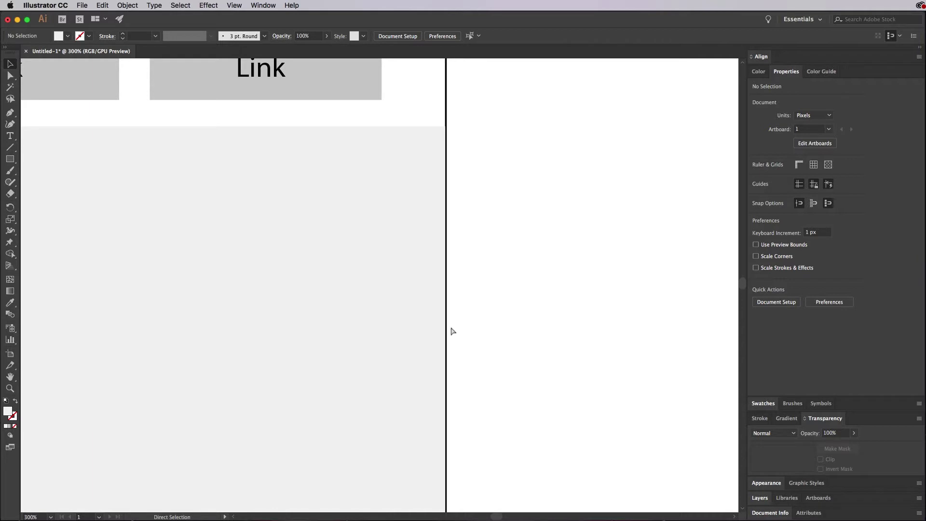
{"action": "key", "text": "super+0"}
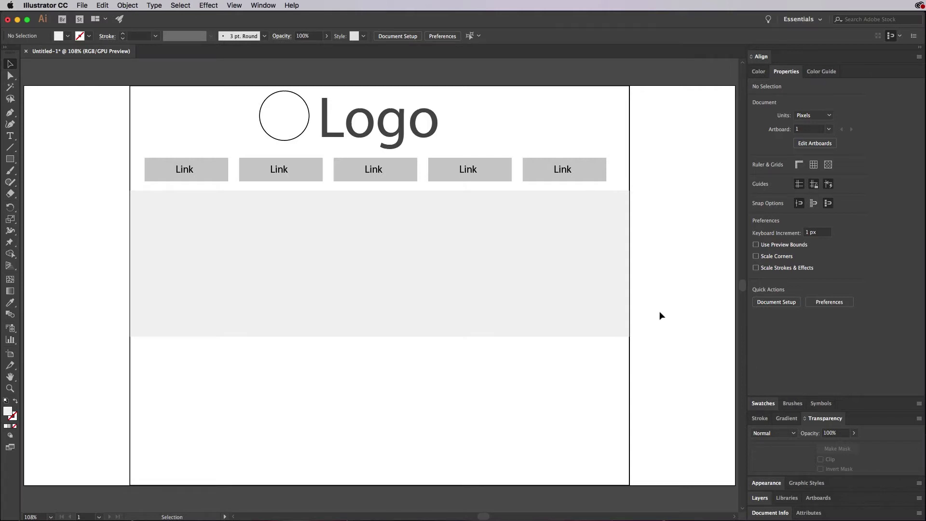
{"action": "scroll", "coordinate": [641, 312], "scroll_direction": "down", "scroll_amount": 5}
{"action": "scroll", "coordinate": [641, 311], "scroll_direction": "up", "scroll_amount": 3}
{"action": "scroll", "coordinate": [641, 311], "scroll_direction": "up", "scroll_amount": 3}
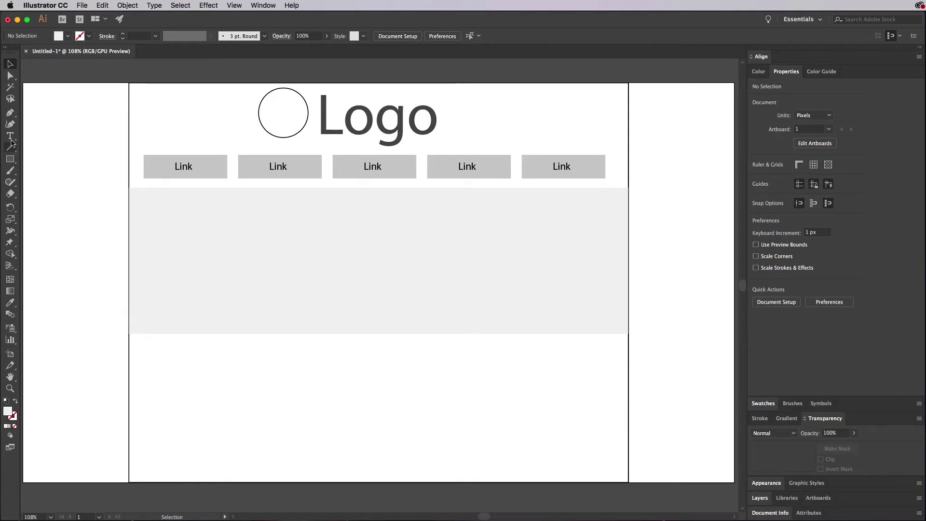
Step: Set the Pen tool to draw with a dark grey stroke and no fill
{"action": "left_click", "coordinate": [10, 114]}
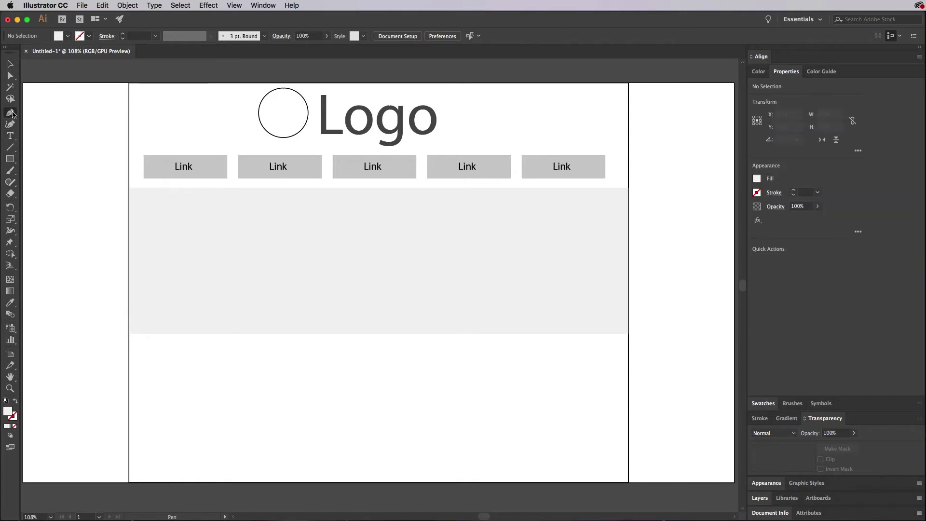
{"action": "left_click", "coordinate": [90, 36]}
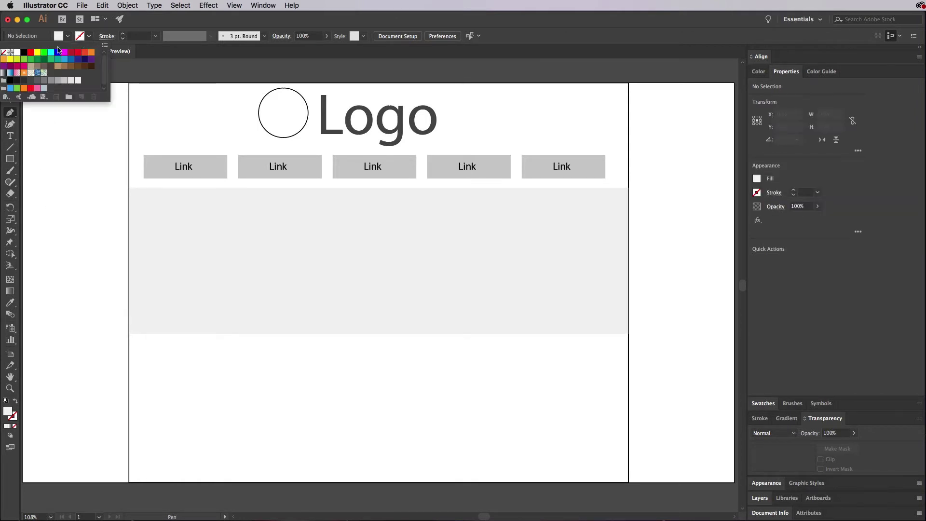
{"action": "left_click", "coordinate": [37, 81]}
{"action": "left_click", "coordinate": [132, 26]}
{"action": "left_click", "coordinate": [67, 36]}
{"action": "left_click", "coordinate": [4, 52]}
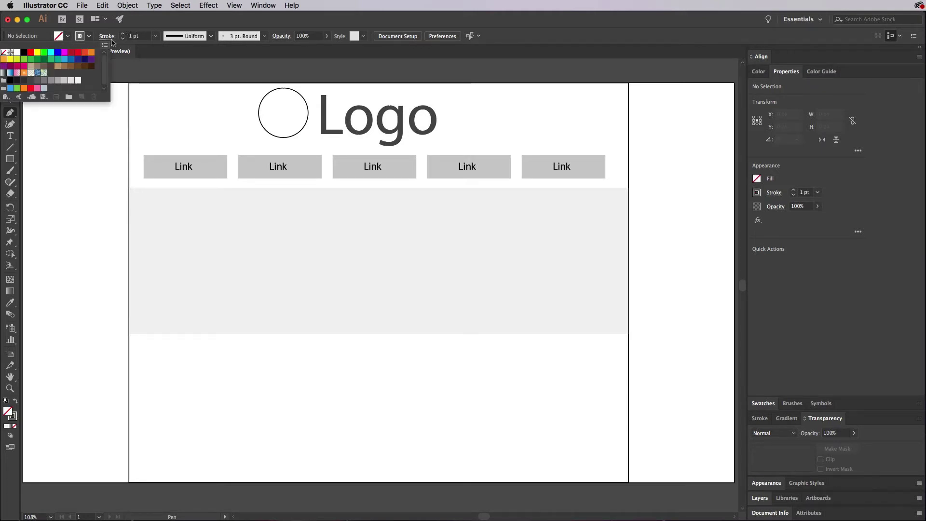
{"action": "left_click", "coordinate": [182, 26]}
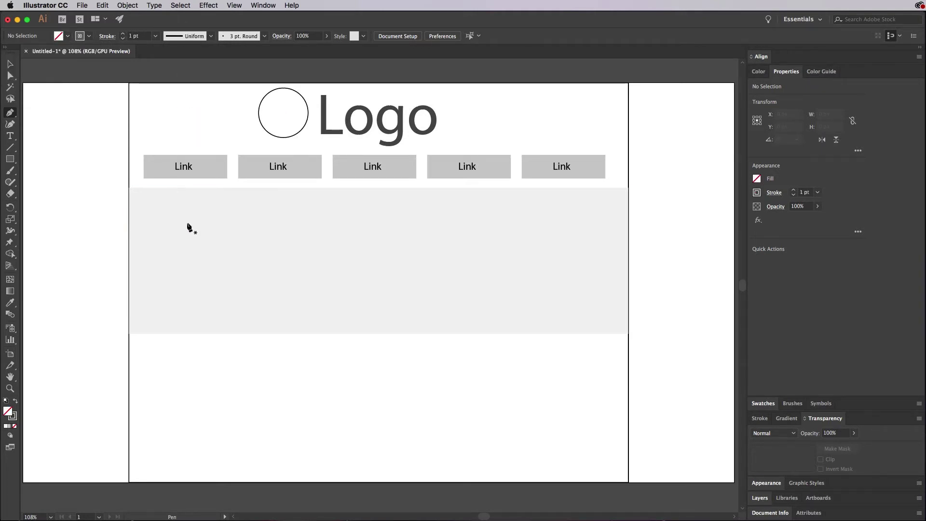
Step: Draw a zigzag mountain path with peaks and a valley across the slideshow box
{"action": "left_click", "coordinate": [242, 334]}
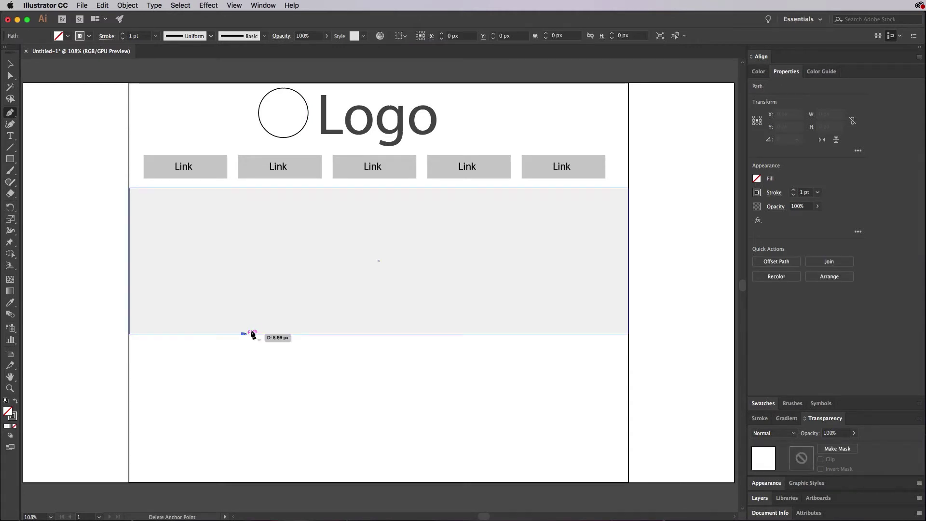
{"action": "left_click", "coordinate": [348, 247]}
{"action": "left_click", "coordinate": [406, 271]}
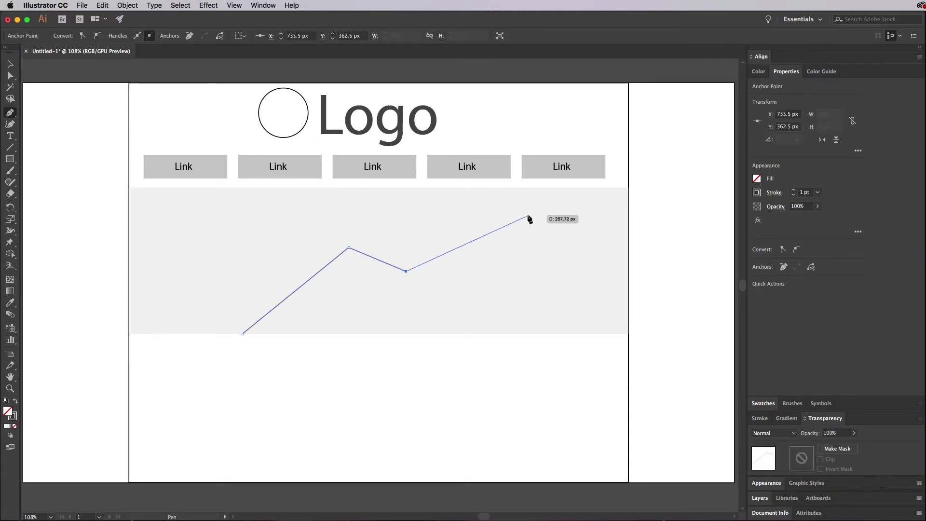
{"action": "left_click", "coordinate": [513, 209]}
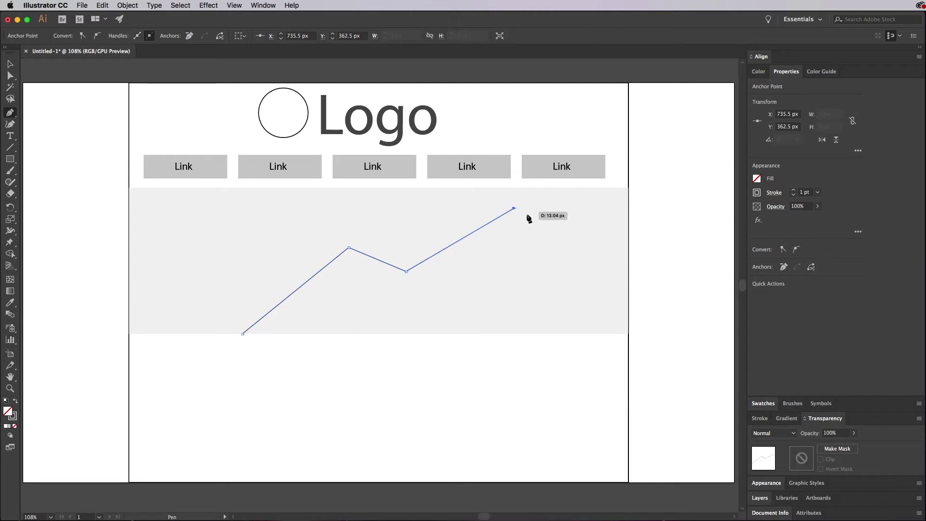
{"action": "left_click", "coordinate": [629, 271]}
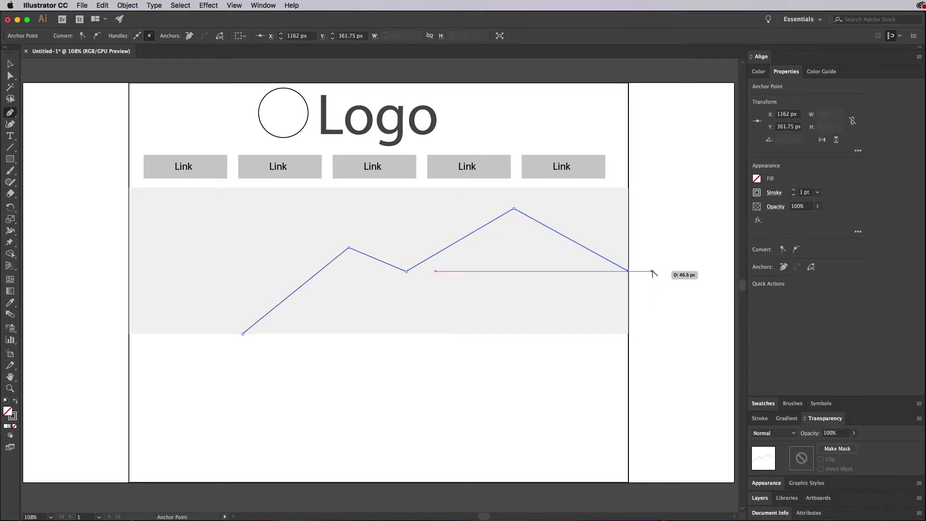
{"action": "key", "text": "Escape"}
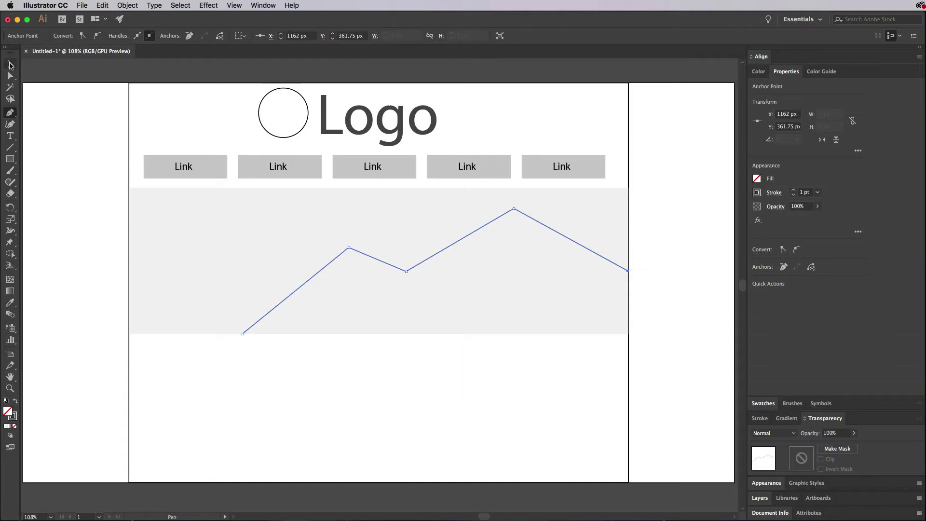
{"action": "key", "text": "v"}
{"action": "left_click", "coordinate": [45, 152]}
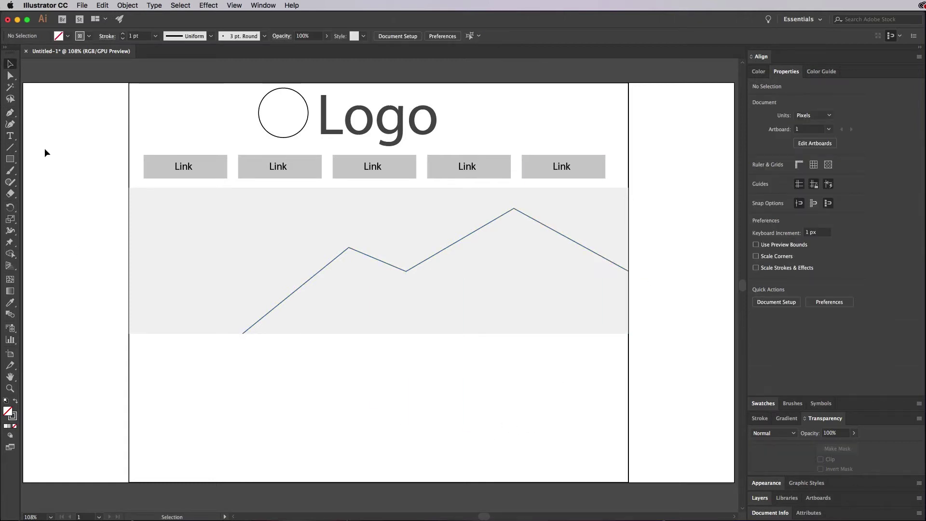
Step: Draw a small sun circle in the slideshow box's upper left
{"action": "left_click_drag", "start_coordinate": [10, 164], "coordinate": [40, 187]}
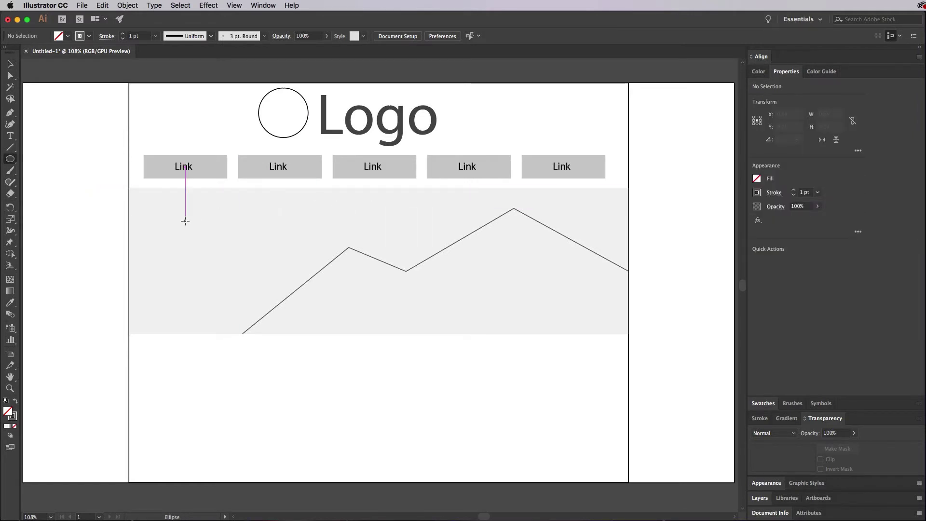
{"action": "left_click_drag", "start_coordinate": [188, 213], "coordinate": [222, 247]}
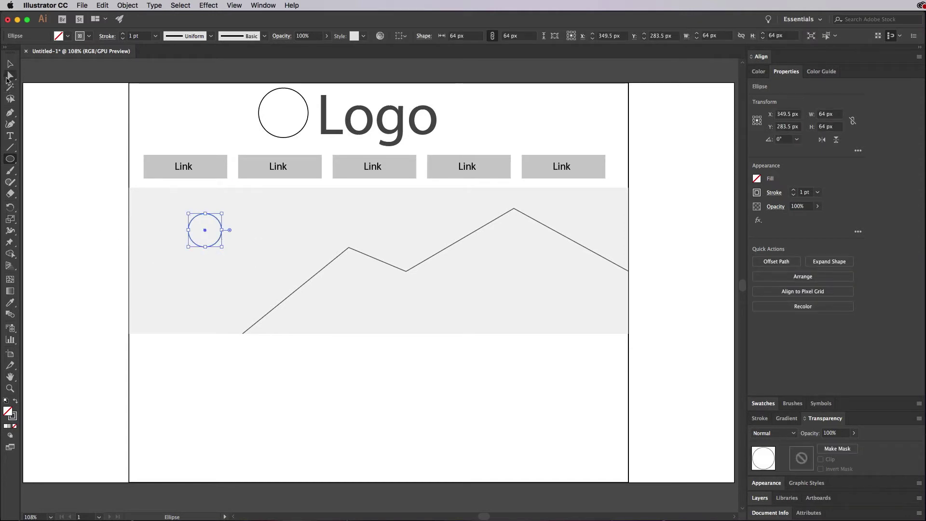
{"action": "key", "text": "v"}
{"action": "left_click", "coordinate": [59, 209]}
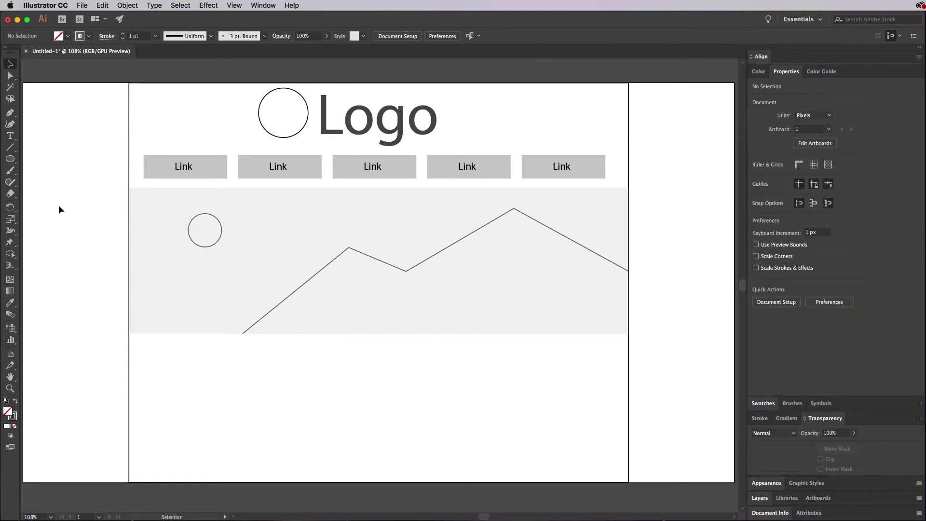
Step: Give the grey slideshow box a dark stroke outline
{"action": "left_click", "coordinate": [271, 209]}
{"action": "left_click", "coordinate": [82, 37]}
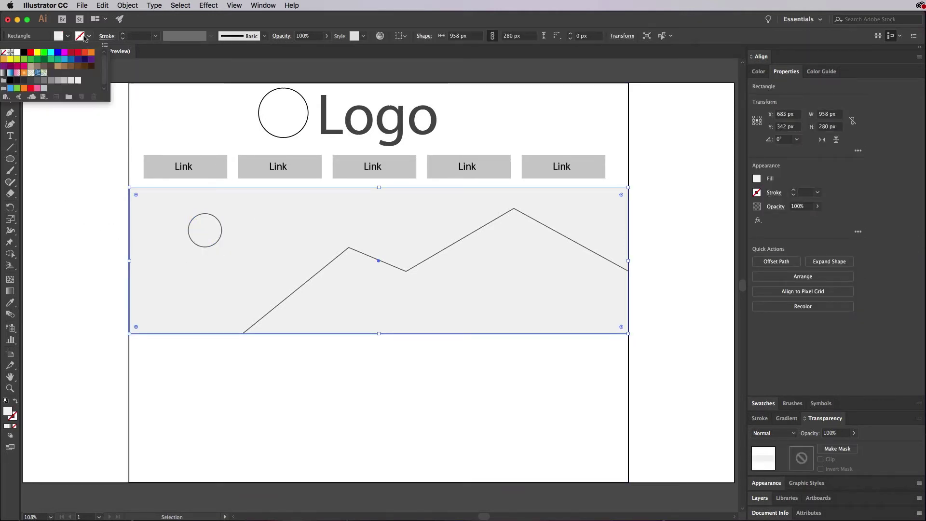
{"action": "left_click", "coordinate": [42, 82]}
{"action": "left_click", "coordinate": [70, 150]}
{"action": "left_click", "coordinate": [75, 164]}
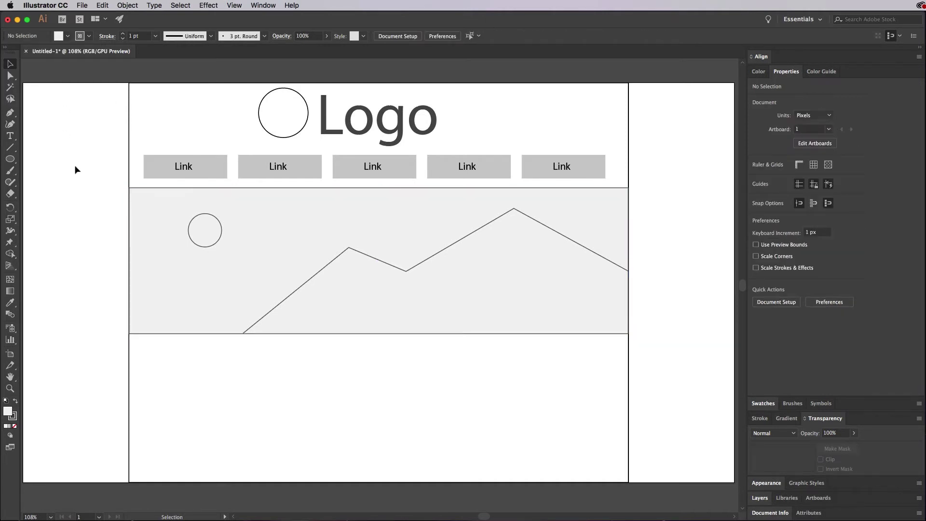
{"action": "scroll", "coordinate": [76, 170], "scroll_direction": "down", "scroll_amount": 2}
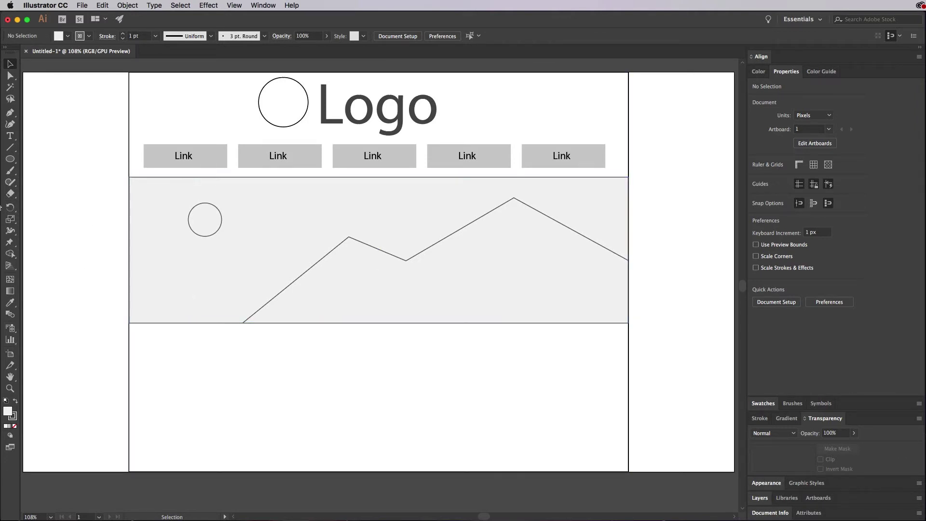
Step: Add the 'Welcome to the site!' heading, scaled up and placed below the slideshow box
{"action": "left_click", "coordinate": [10, 136]}
{"action": "left_click", "coordinate": [84, 381]}
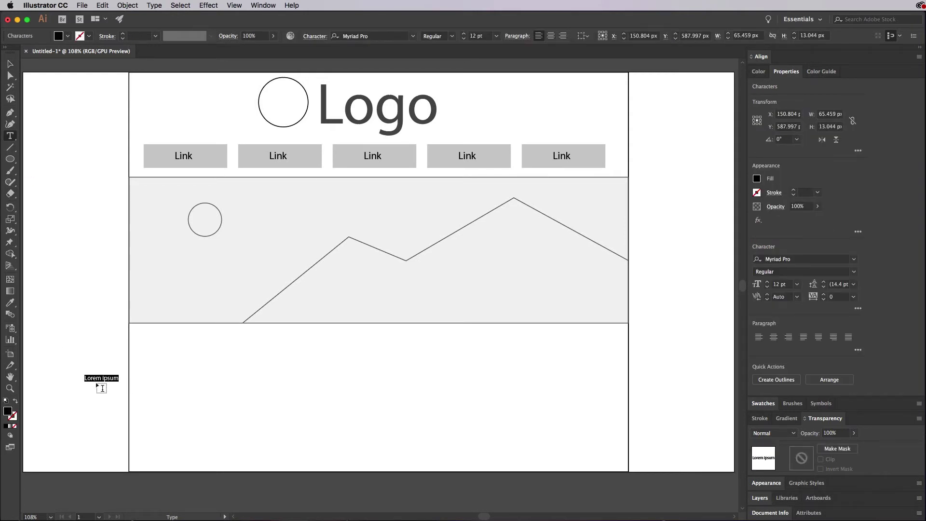
{"action": "type", "text": "Welcome to the site!"}
{"action": "left_click", "coordinate": [9, 63]}
{"action": "left_click_drag", "start_coordinate": [138, 382], "coordinate": [263, 428]}
{"action": "left_click_drag", "start_coordinate": [197, 392], "coordinate": [265, 361]}
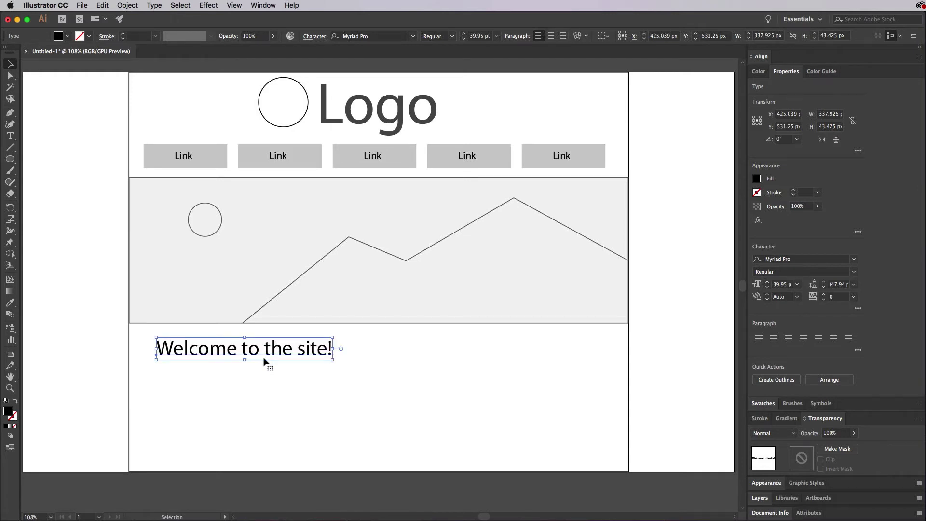
{"action": "left_click", "coordinate": [48, 277]}
Step: Add a lorem ipsum paragraph box under the heading, resized smaller, with dark grey text
{"action": "left_click", "coordinate": [10, 146]}
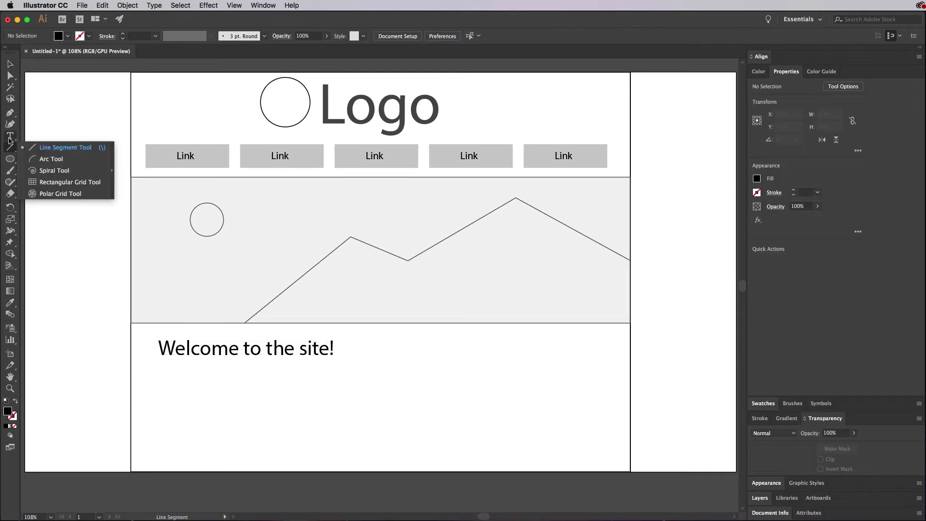
{"action": "left_click", "coordinate": [9, 137]}
{"action": "left_click_drag", "start_coordinate": [159, 364], "coordinate": [459, 440]}
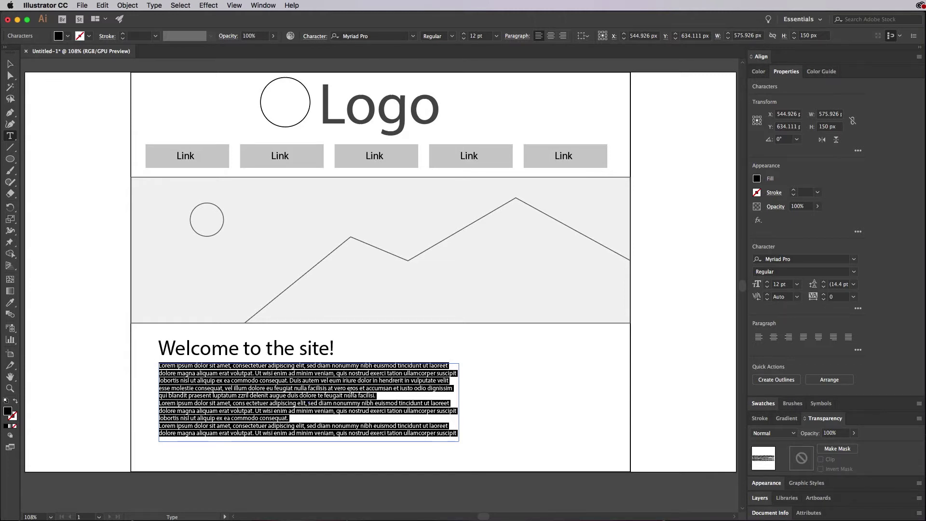
{"action": "left_click", "coordinate": [9, 64]}
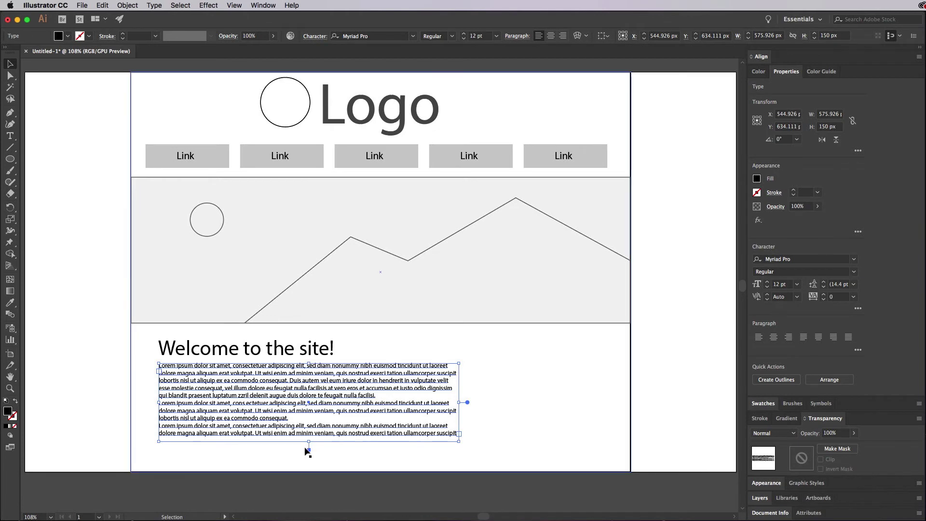
{"action": "left_click_drag", "start_coordinate": [313, 445], "coordinate": [316, 433]}
{"action": "left_click_drag", "start_coordinate": [458, 398], "coordinate": [429, 398]}
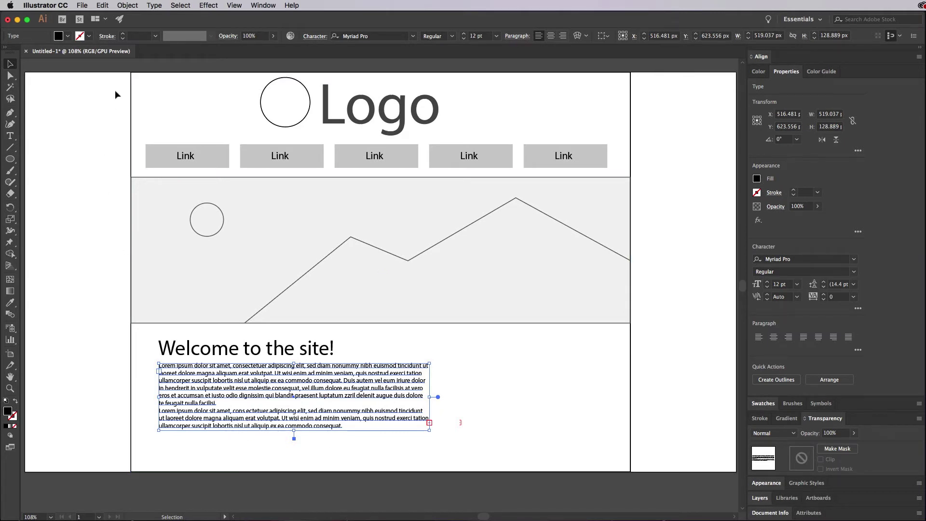
{"action": "left_click", "coordinate": [68, 36]}
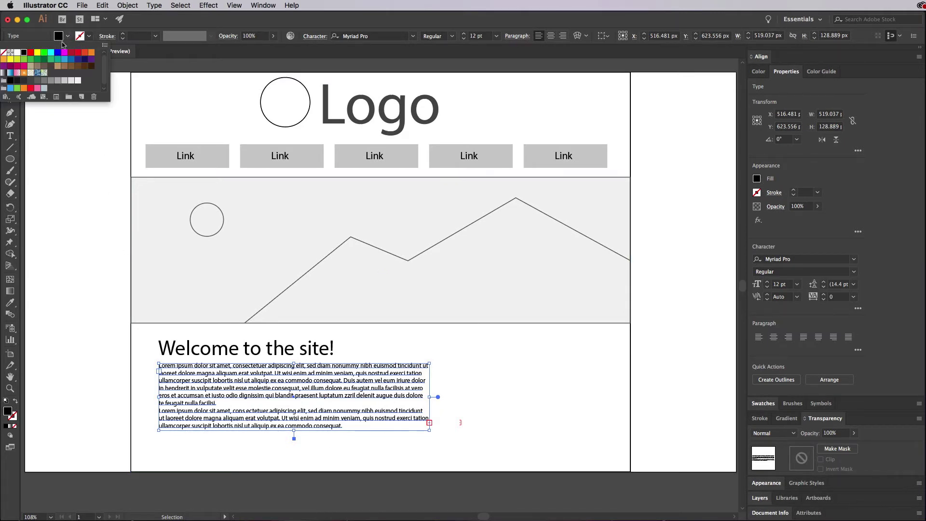
{"action": "left_click", "coordinate": [38, 80]}
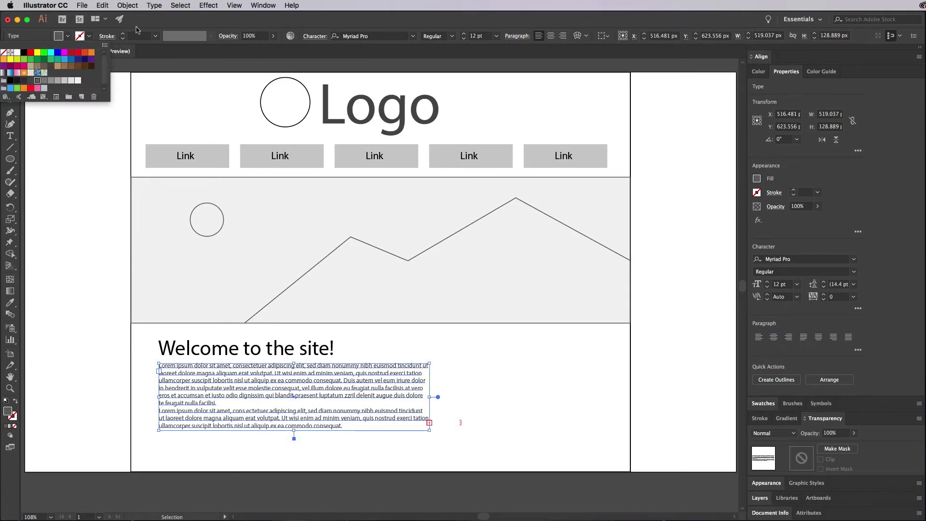
{"action": "left_click", "coordinate": [68, 178]}
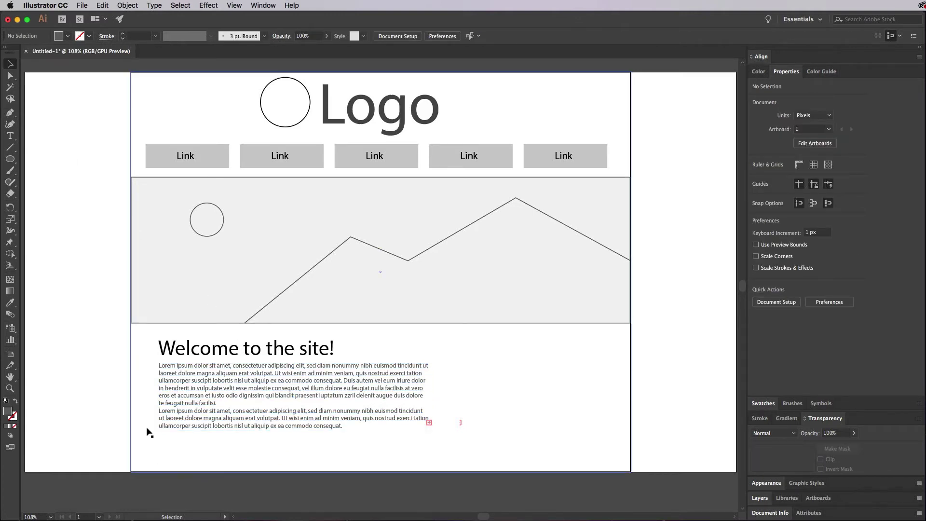
Step: Duplicate the welcome heading to the right, retype it as 'EVENTS' and scale it down
{"action": "left_click", "coordinate": [250, 351]}
{"action": "left_click_drag", "start_coordinate": [250, 351], "coordinate": [536, 351]}
{"action": "triple_click", "coordinate": [500, 352]}
{"action": "type", "text": "EVENTS"}
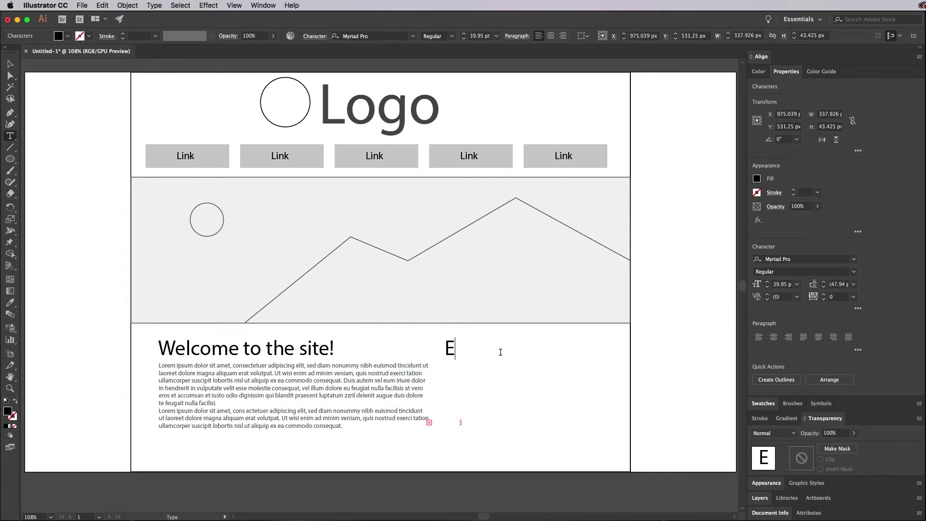
{"action": "left_click", "coordinate": [10, 64]}
{"action": "mouse_move", "coordinate": [510, 338]}
{"action": "left_mouse_down"}
{"action": "mouse_move", "coordinate": [486, 359]}
{"action": "mouse_move", "coordinate": [545, 356]}
{"action": "mouse_move", "coordinate": [513, 355]}
{"action": "left_mouse_up"}
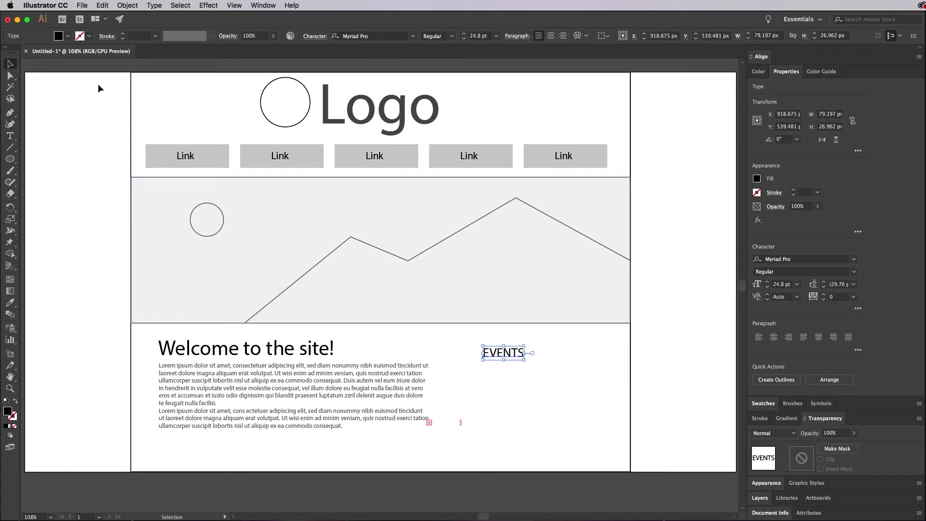
{"action": "left_click", "coordinate": [92, 104]}
Step: Add a placeholder paragraph under EVENTS styled like the welcome text, plus two copies below
{"action": "left_click", "coordinate": [15, 140]}
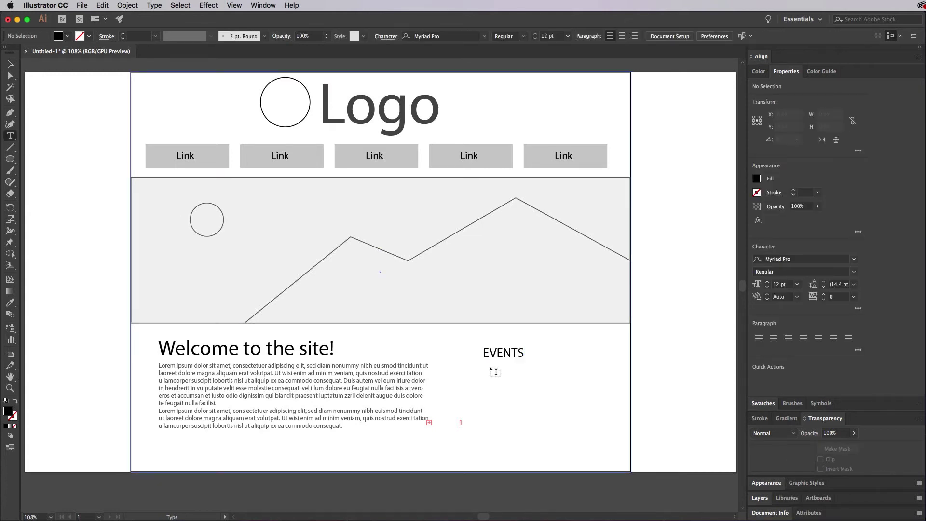
{"action": "left_click_drag", "start_coordinate": [484, 364], "coordinate": [616, 386]}
{"action": "key", "text": "Escape"}
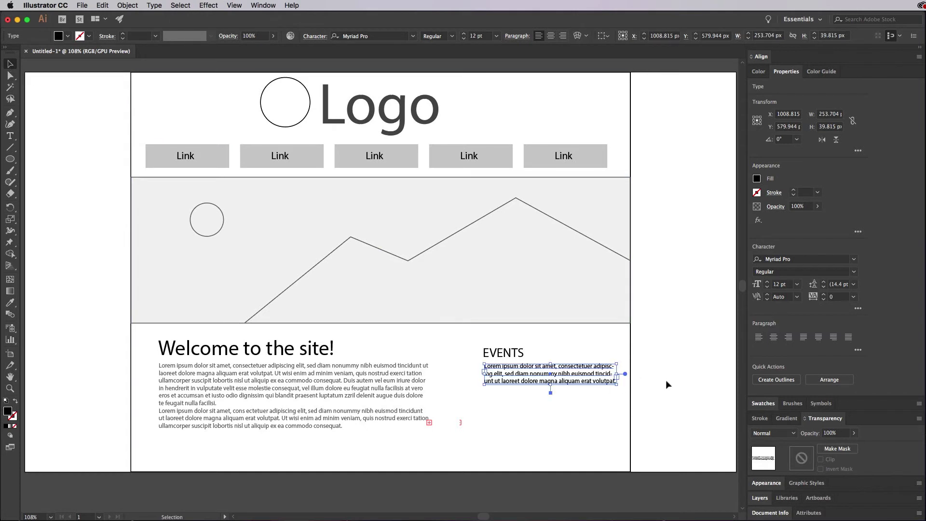
{"action": "left_click", "coordinate": [666, 378]}
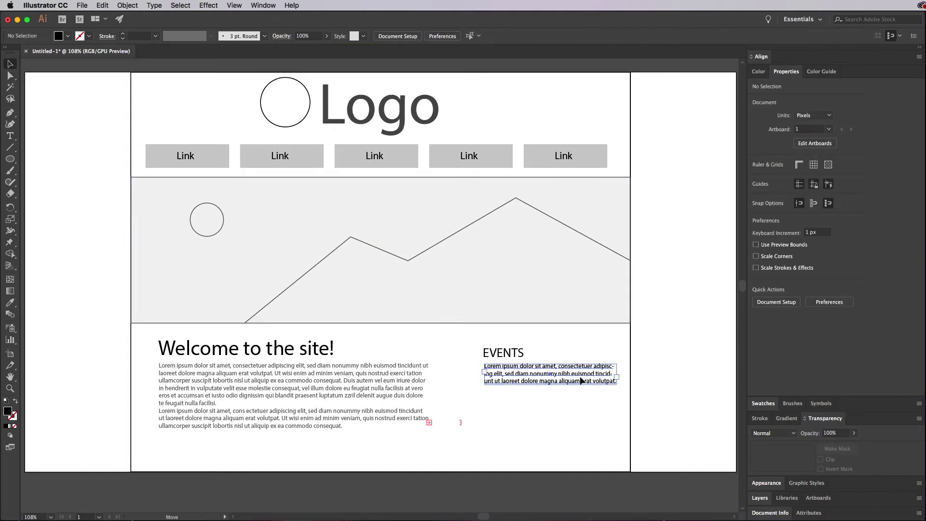
{"action": "left_click", "coordinate": [584, 380]}
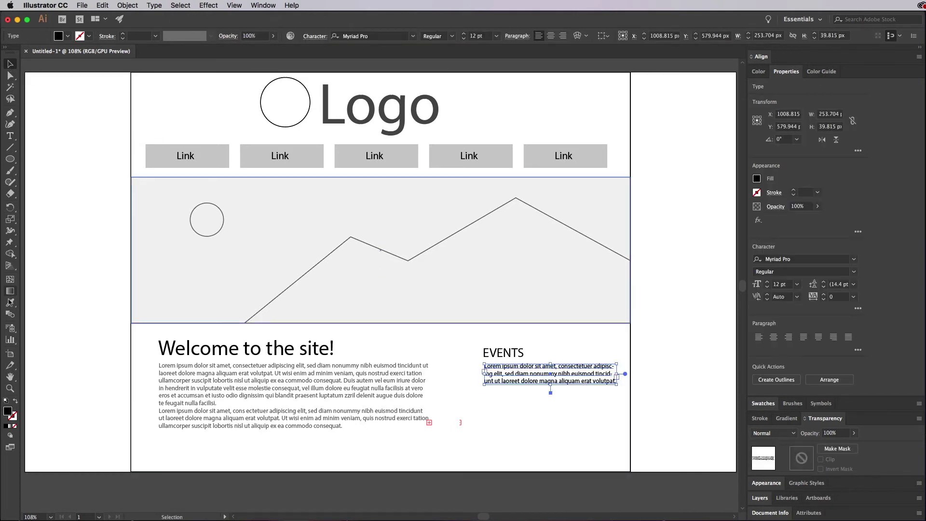
{"action": "left_click", "coordinate": [11, 303]}
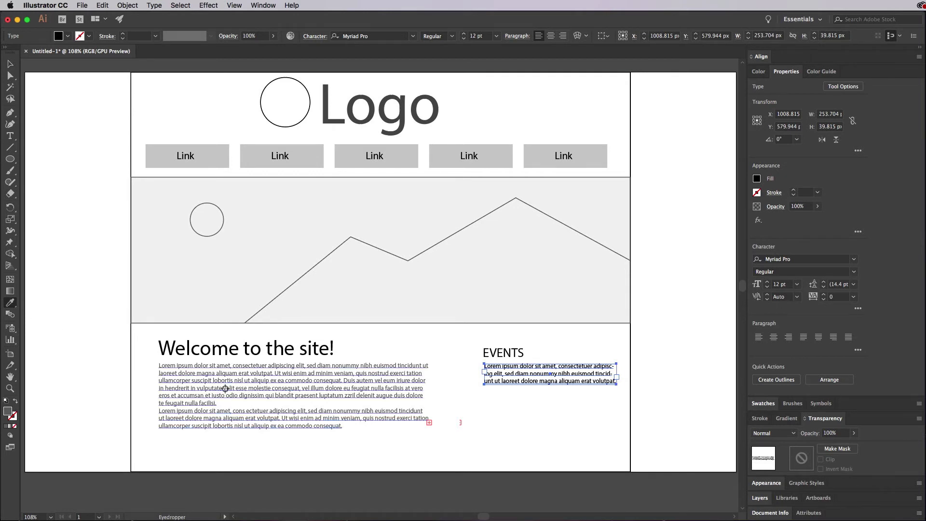
{"action": "left_click", "coordinate": [225, 388]}
{"action": "left_click", "coordinate": [11, 65]}
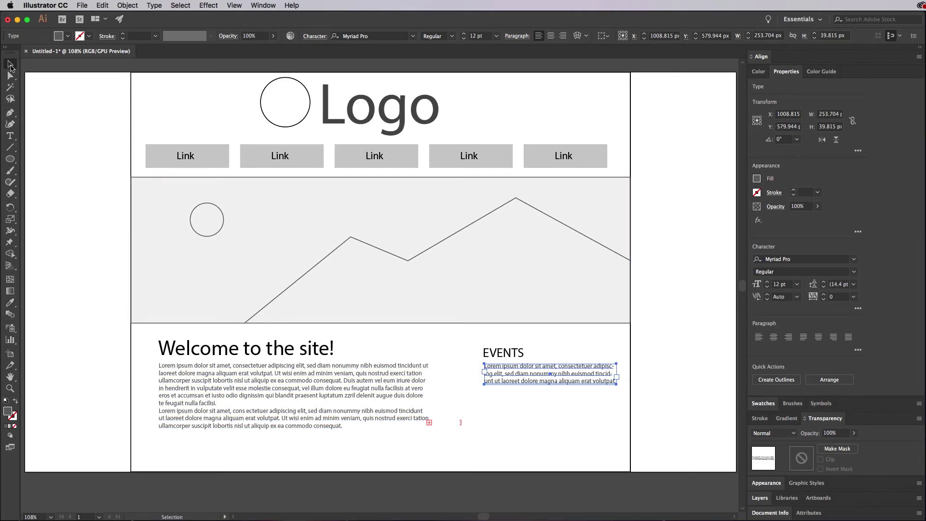
{"action": "left_click", "coordinate": [674, 351]}
{"action": "left_click", "coordinate": [554, 374]}
{"action": "left_click_drag", "start_coordinate": [542, 375], "coordinate": [541, 435]}
{"action": "left_click", "coordinate": [650, 420]}
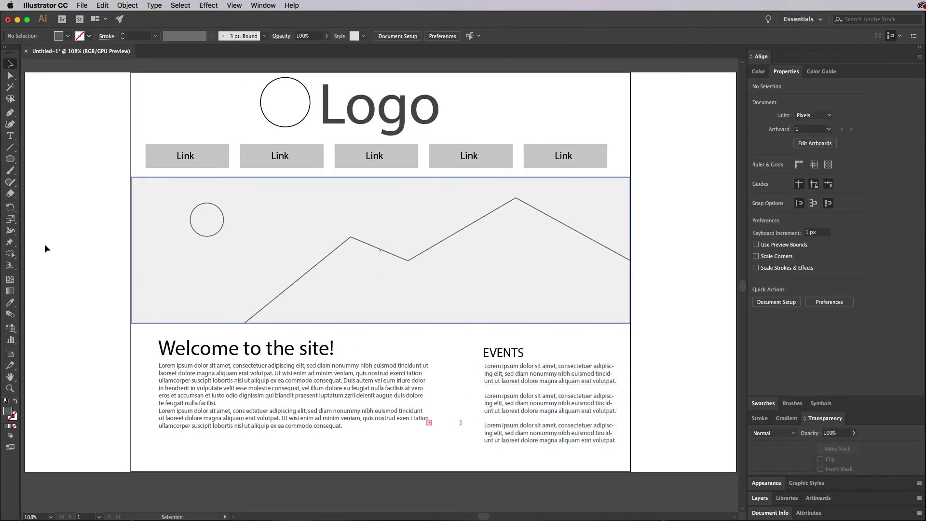
Step: Draw a dark, unfilled vertical divider line between the welcome text and EVENTS column
{"action": "left_click", "coordinate": [13, 149]}
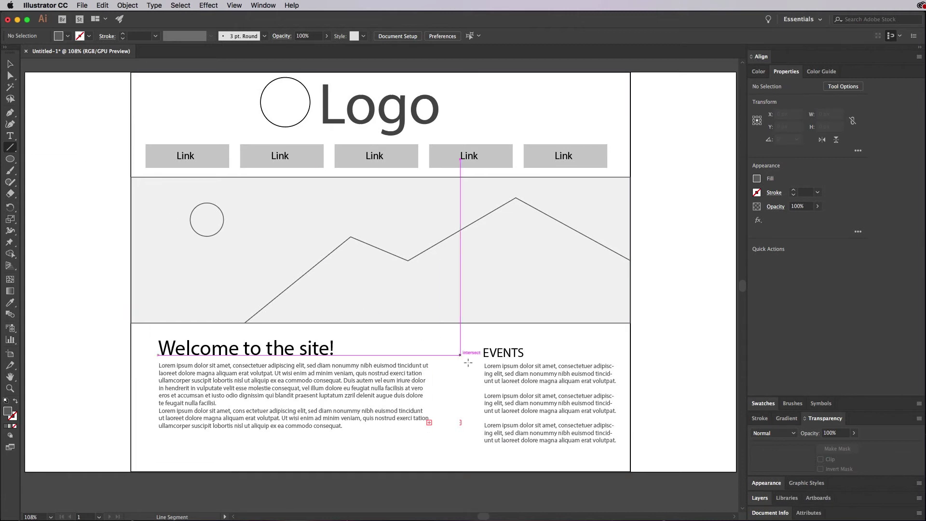
{"action": "left_click", "coordinate": [67, 37]}
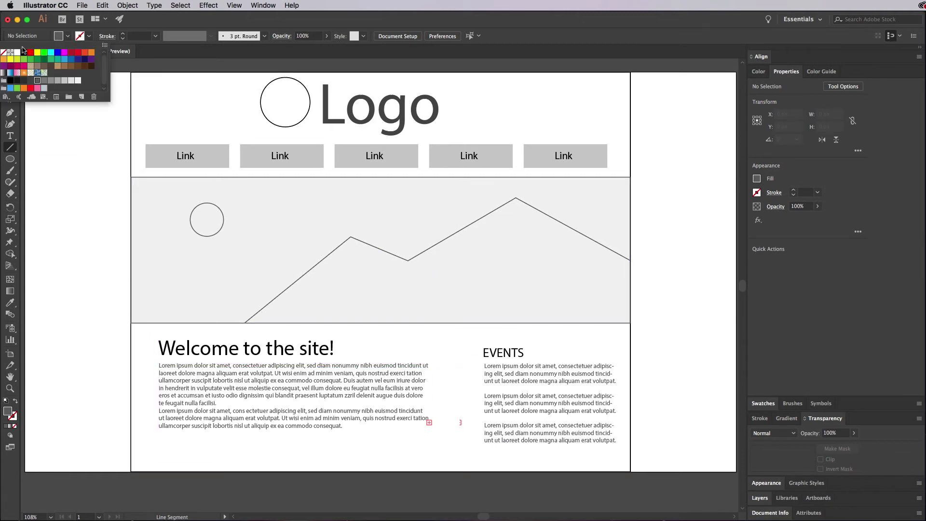
{"action": "left_click", "coordinate": [3, 53]}
{"action": "left_click", "coordinate": [89, 36]}
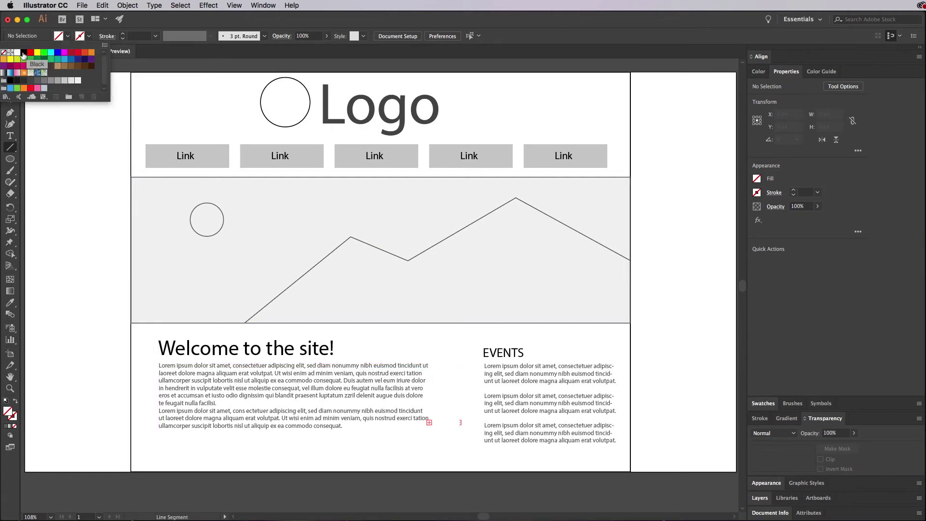
{"action": "left_click", "coordinate": [29, 81]}
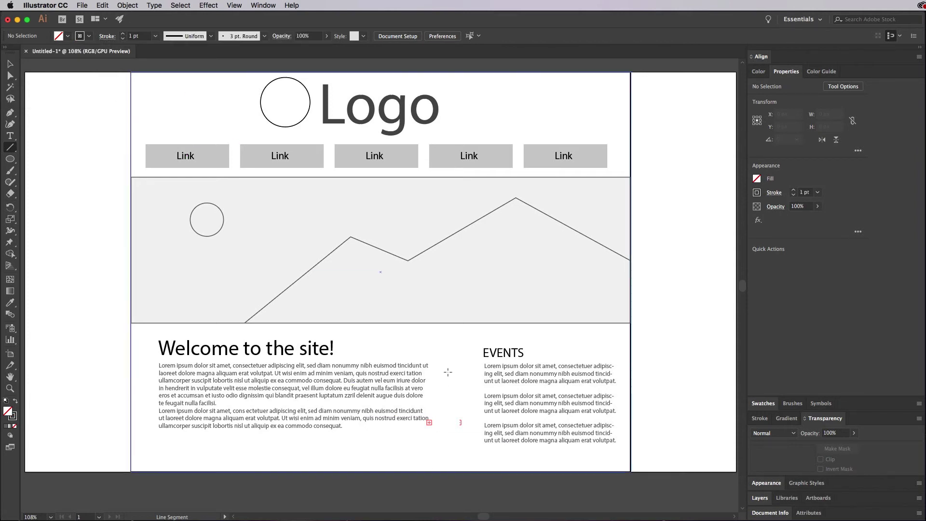
{"action": "left_click_drag", "start_coordinate": [461, 345], "coordinate": [460, 447]}
{"action": "left_click", "coordinate": [9, 65]}
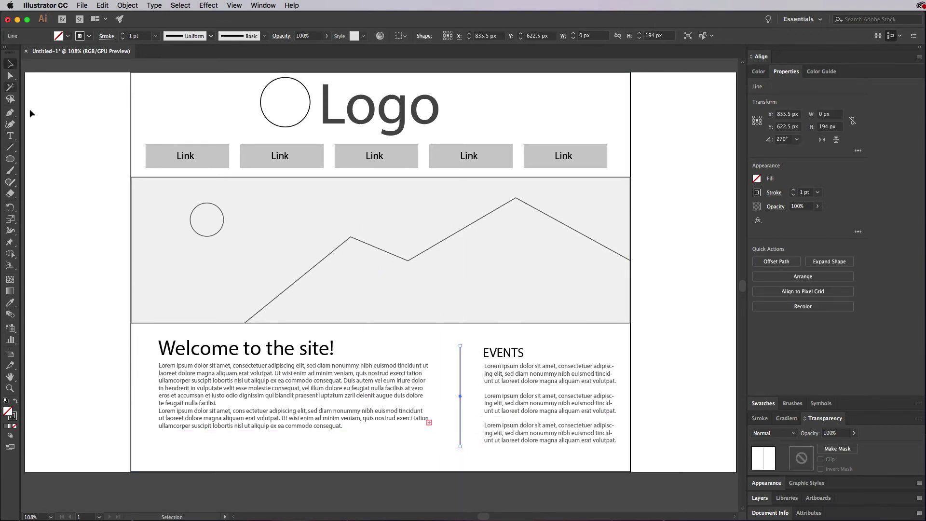
Step: Type a letter C near the bottom centre and enlarge it slightly
{"action": "left_click", "coordinate": [65, 373]}
{"action": "scroll", "coordinate": [78, 381], "scroll_direction": "down", "scroll_amount": 2}
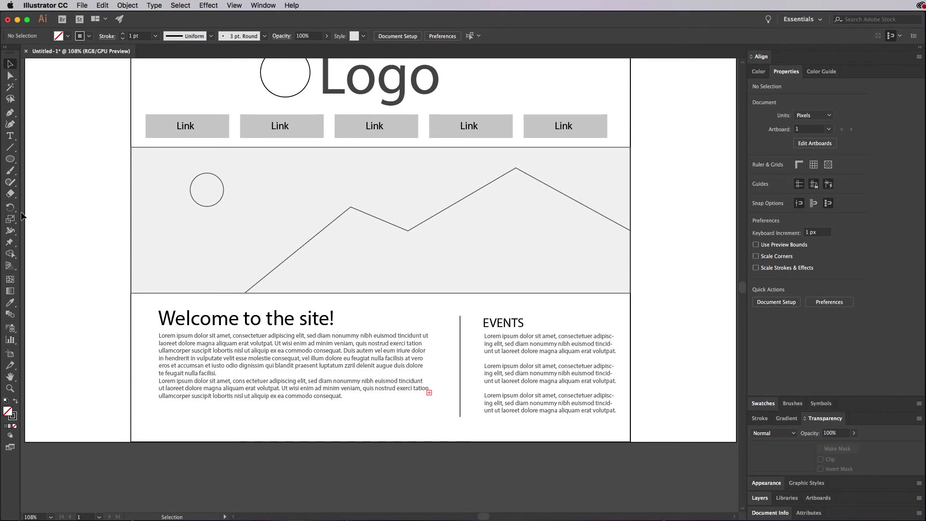
{"action": "left_click", "coordinate": [13, 137]}
{"action": "left_click", "coordinate": [69, 160]}
{"action": "type", "text": "C"}
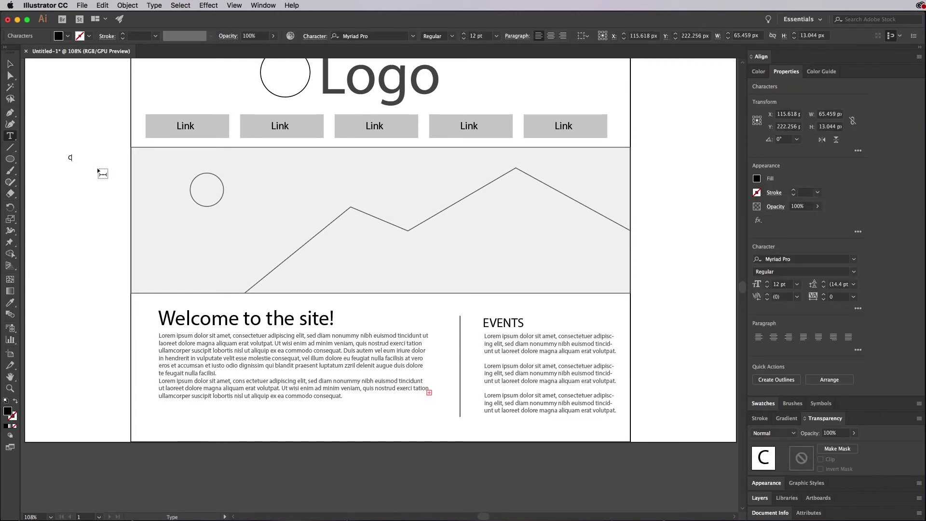
{"action": "key", "text": "Escape"}
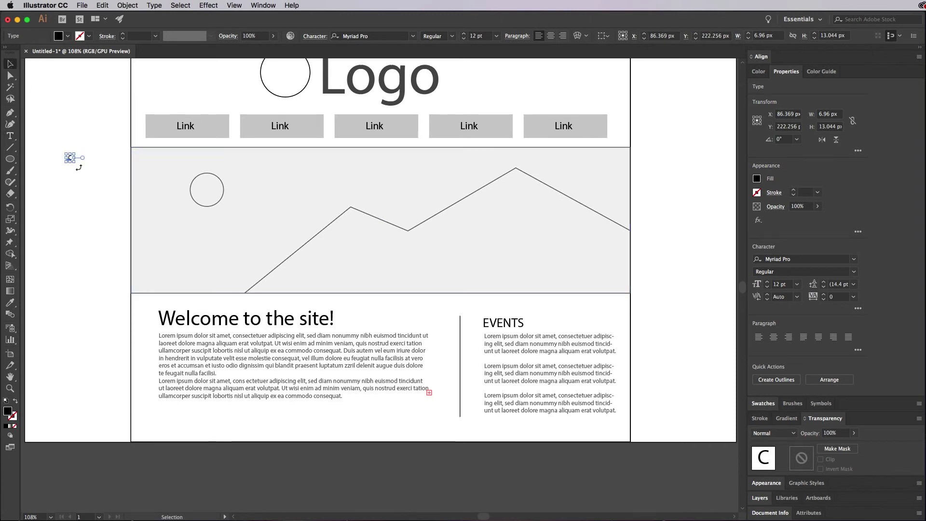
{"action": "left_click_drag", "start_coordinate": [76, 164], "coordinate": [382, 432]}
{"action": "left_click", "coordinate": [68, 135]}
Step: Pick the Ellipse tool and try a None fill, then undo the change that hid the C
{"action": "left_click_drag", "start_coordinate": [13, 164], "coordinate": [35, 183]}
{"action": "left_click", "coordinate": [67, 36]}
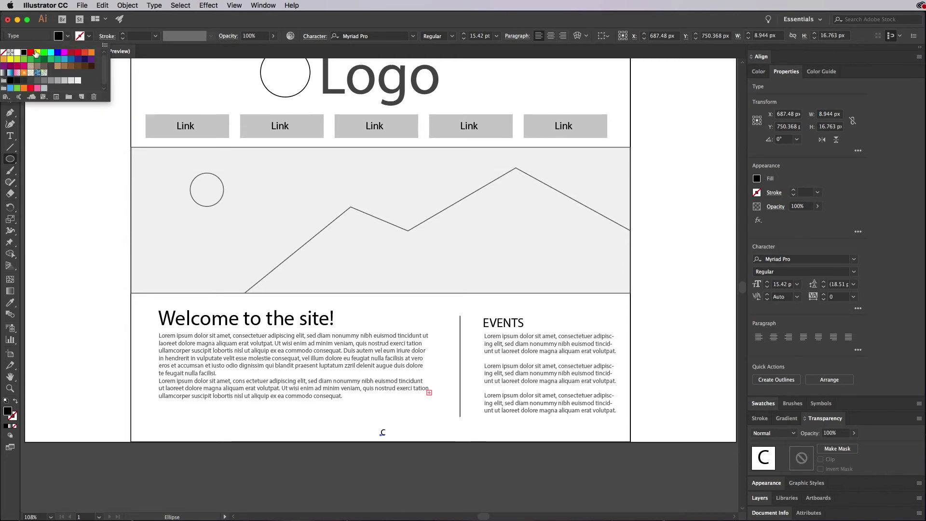
{"action": "left_click", "coordinate": [4, 52]}
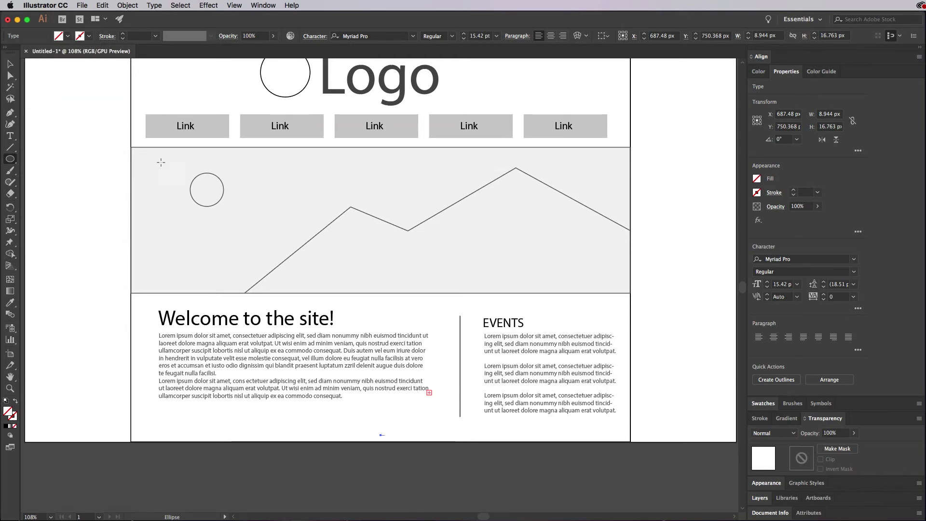
{"action": "key", "text": "cmd+z"}
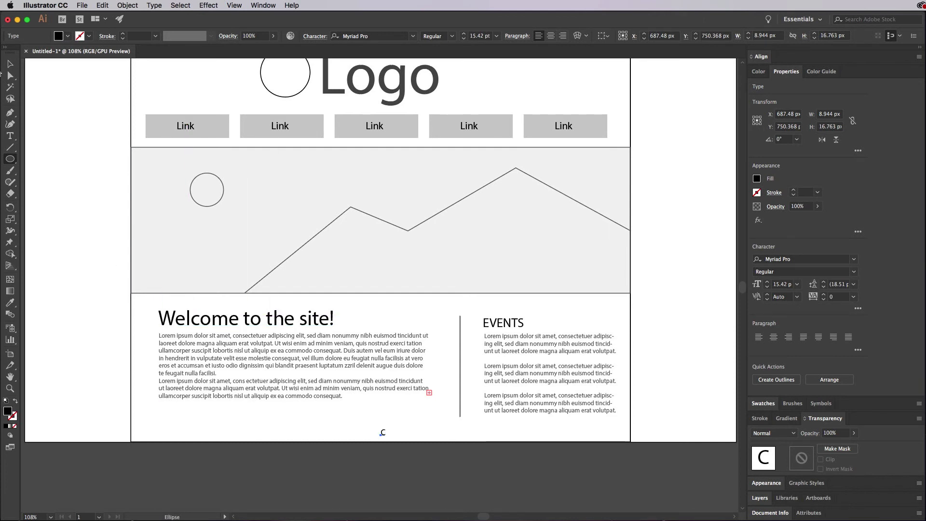
{"action": "left_click", "coordinate": [10, 64]}
{"action": "left_click", "coordinate": [74, 107]}
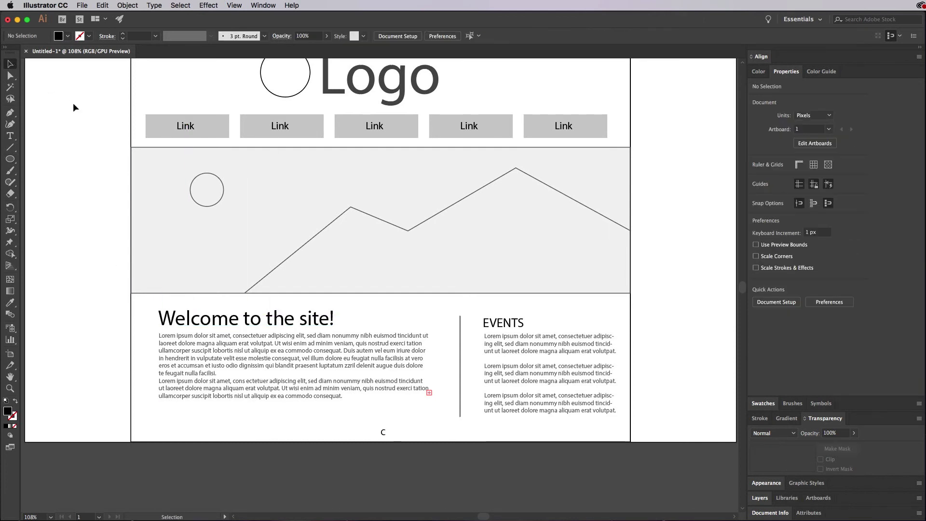
Step: Draw a 22 px circle with no fill and a dark stroke around the C, nudged down 1 px
{"action": "left_click", "coordinate": [11, 160]}
{"action": "left_click", "coordinate": [68, 35]}
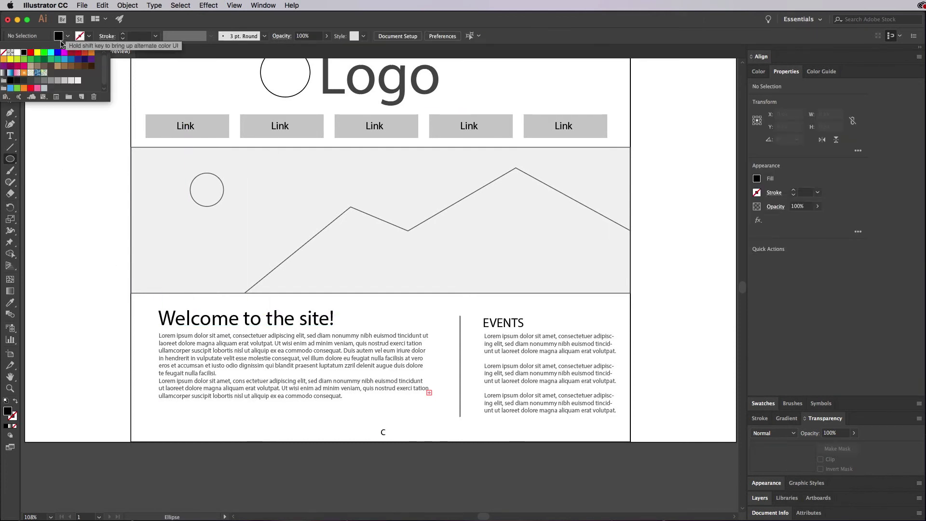
{"action": "left_click", "coordinate": [3, 52]}
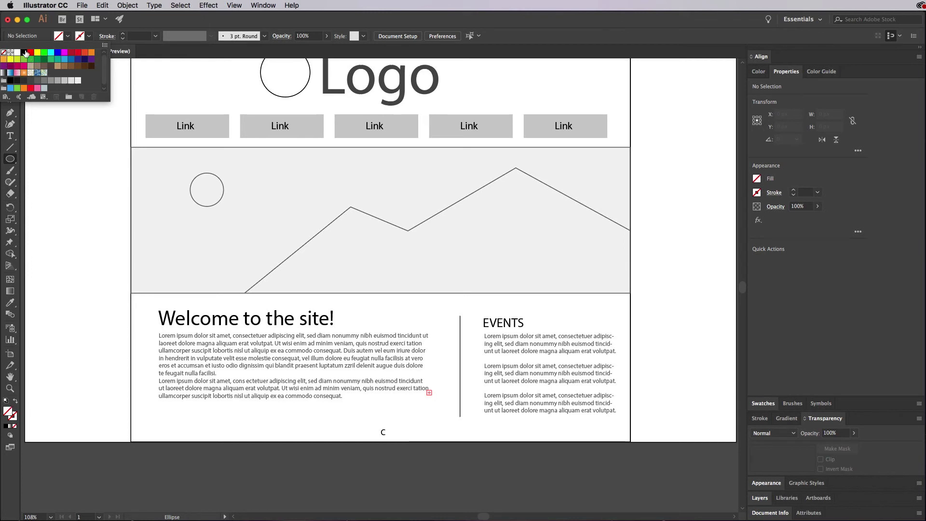
{"action": "left_click", "coordinate": [88, 37]}
{"action": "left_click", "coordinate": [28, 80]}
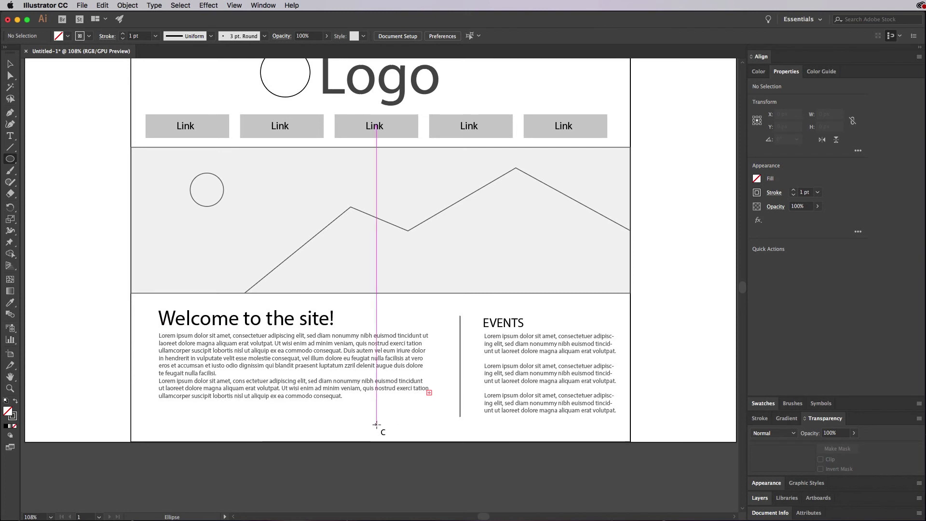
{"action": "left_click_drag", "start_coordinate": [377, 428], "coordinate": [388, 437]}
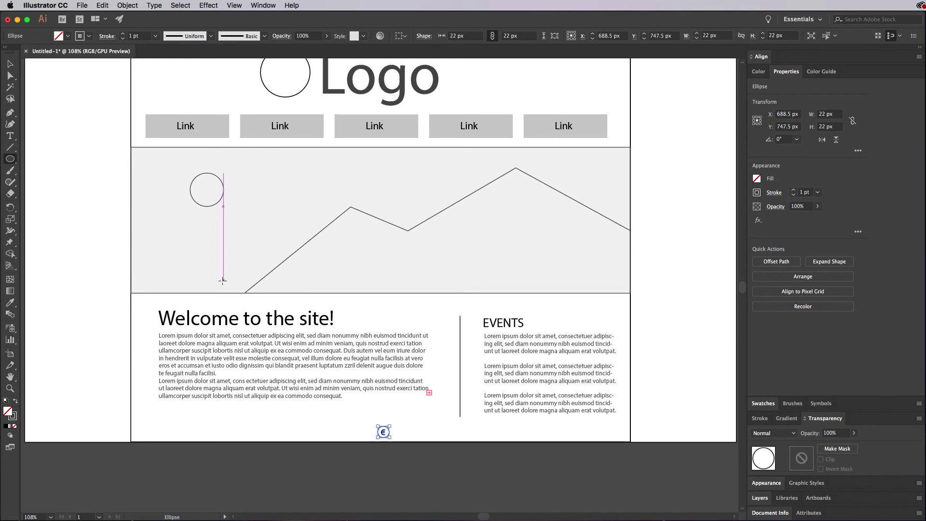
{"action": "key", "text": "Down"}
{"action": "left_click", "coordinate": [9, 63]}
{"action": "left_click", "coordinate": [70, 140]}
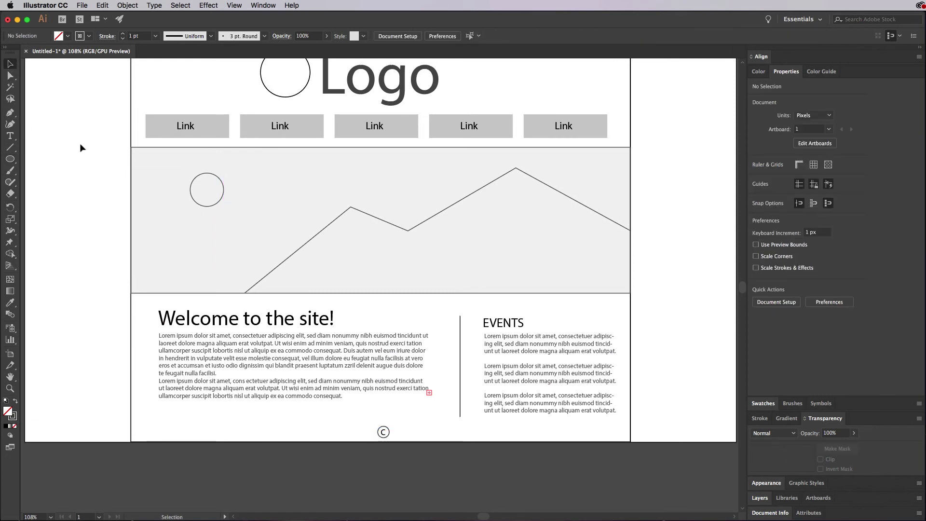
Step: Zoom out to 66.67% so the entire homepage artboard is visible
{"action": "key", "text": "super+minus"}
{"action": "key", "text": "super+minus"}
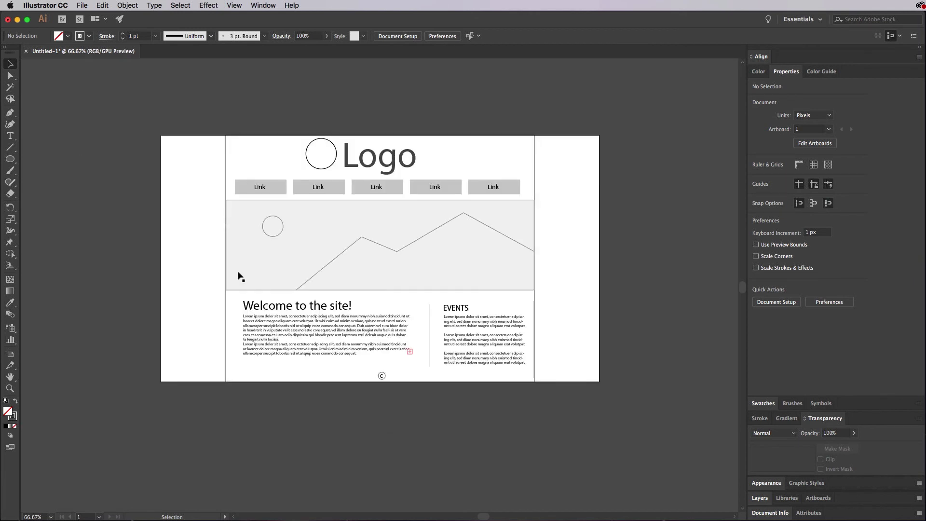